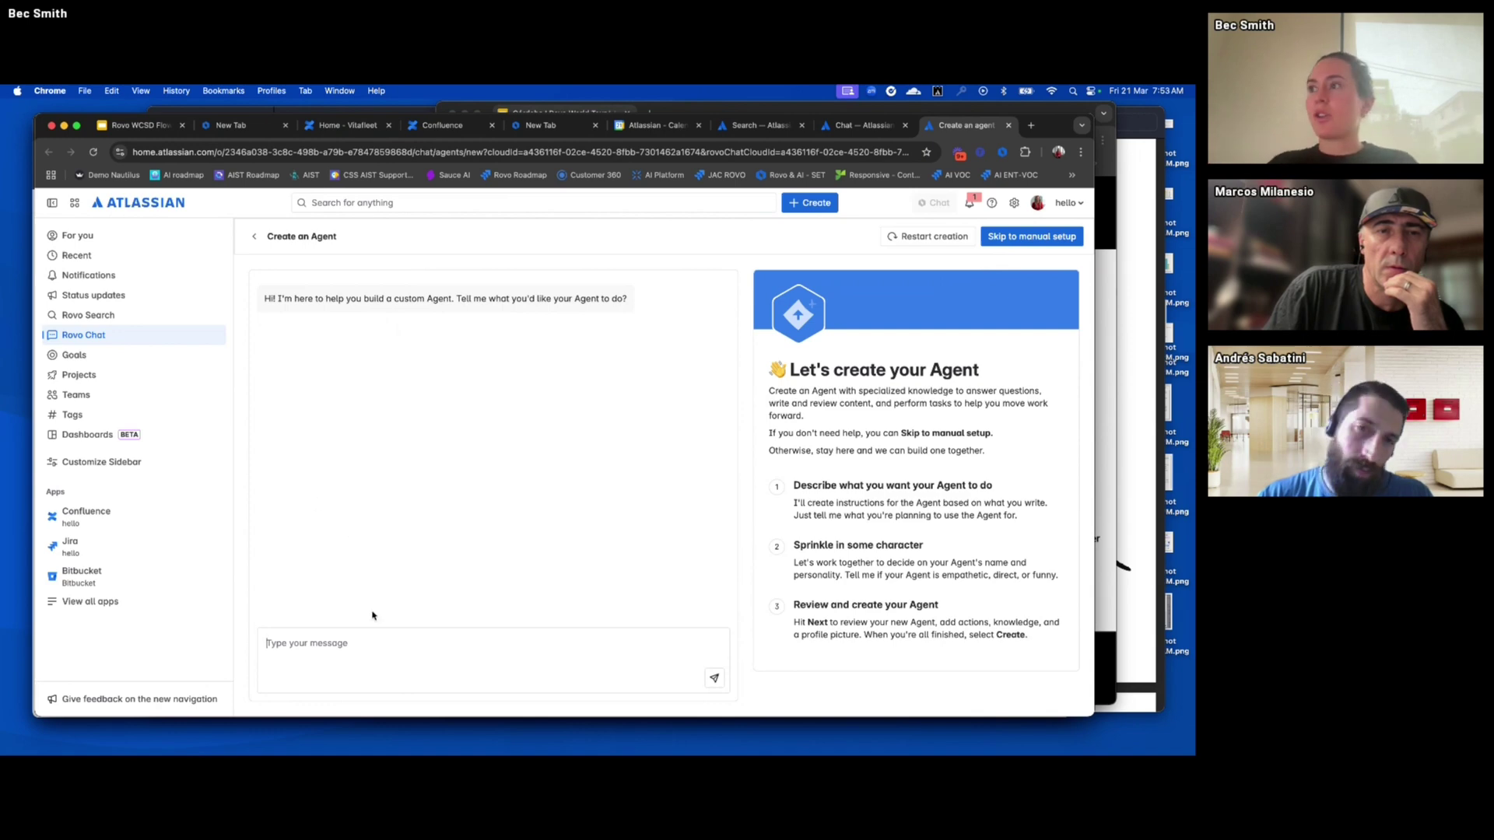
Send the agent builder the request "I want an agent to give me weather updates in Cordoba?"
left_click(373, 650)
type("I want an ")
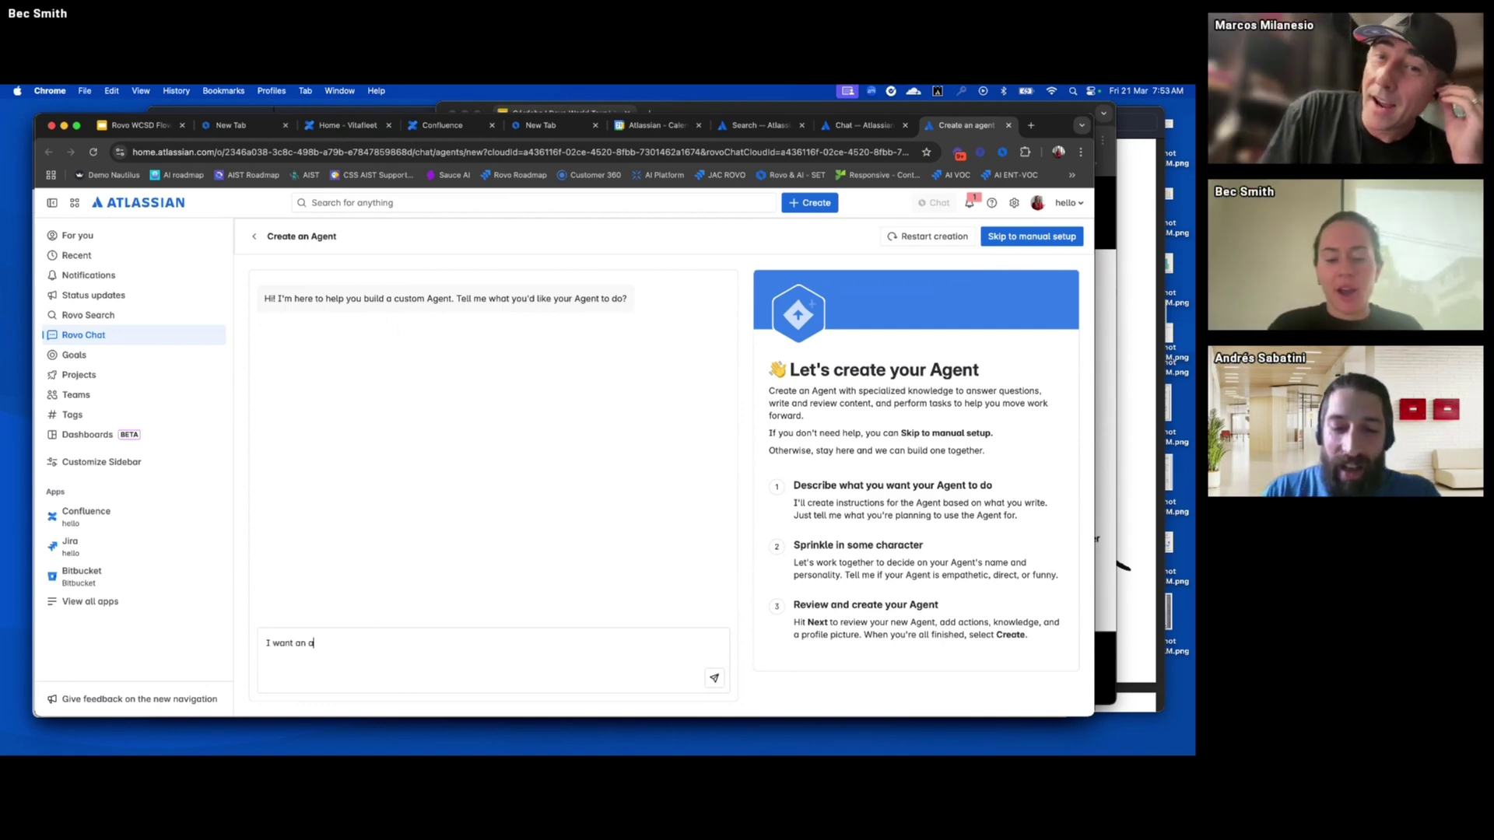
type("agent to g")
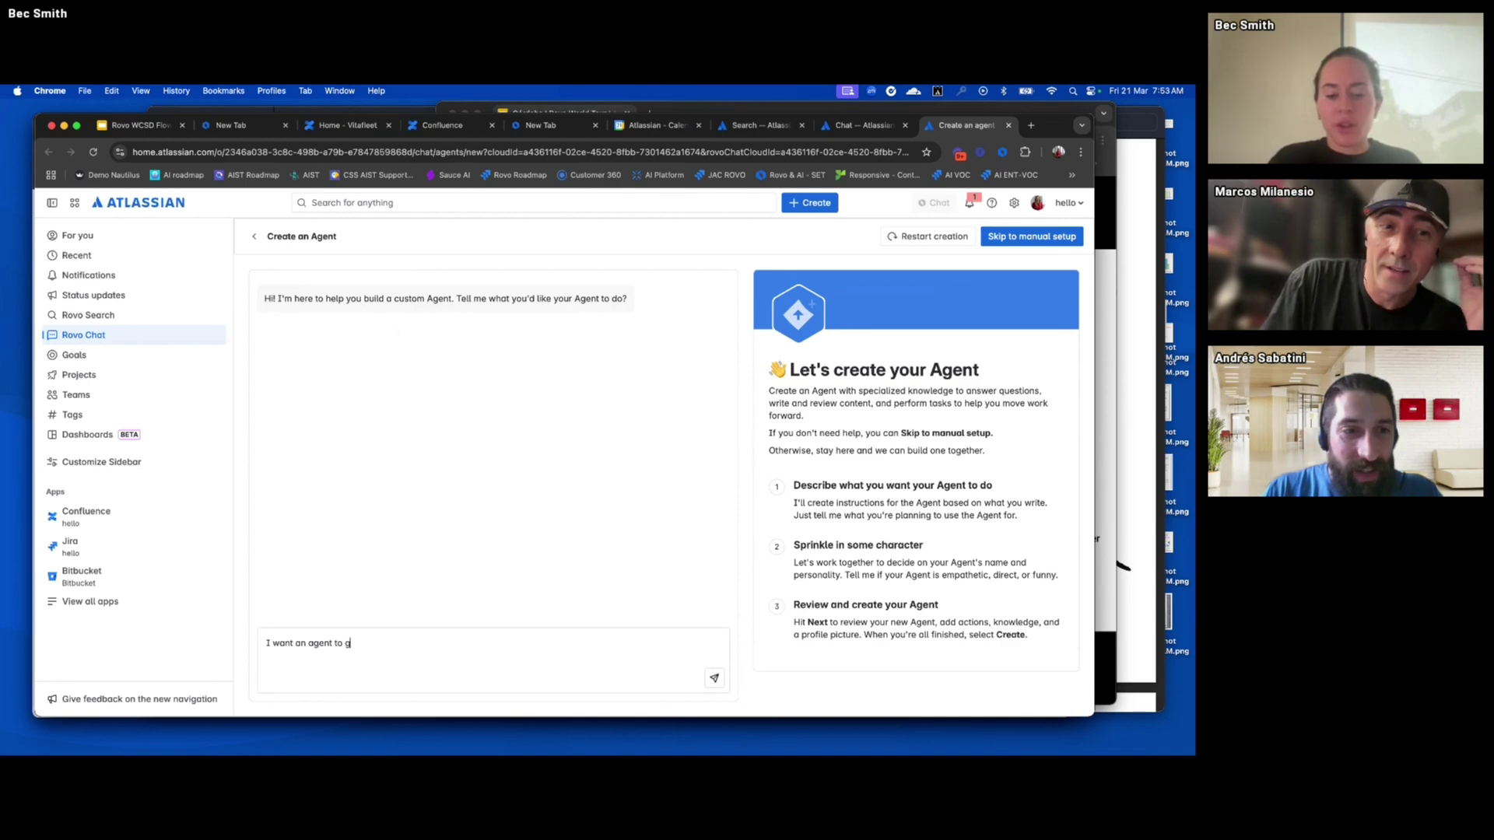
type("ive me")
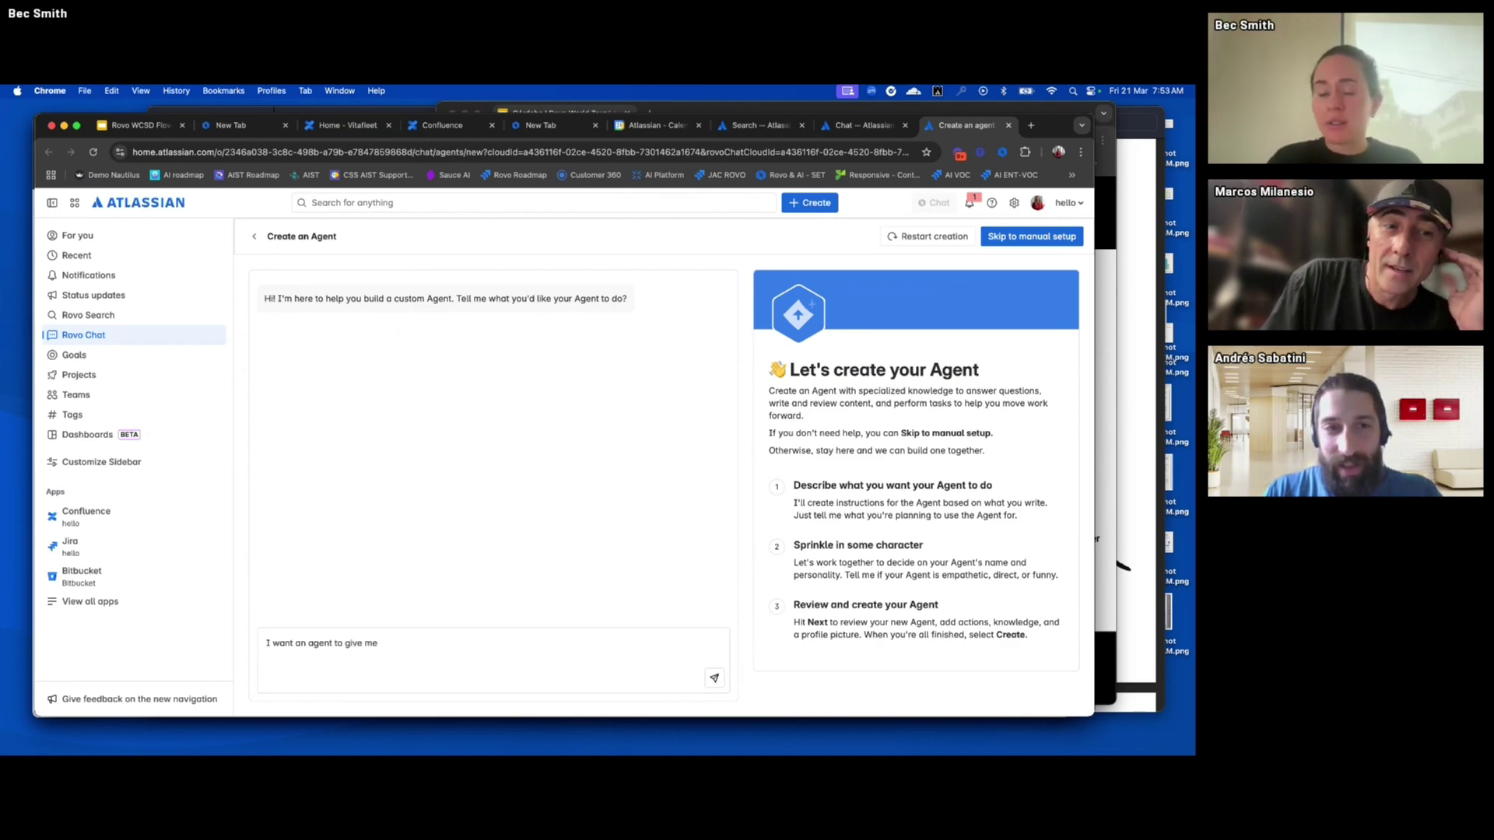
type(" weather updates in ")
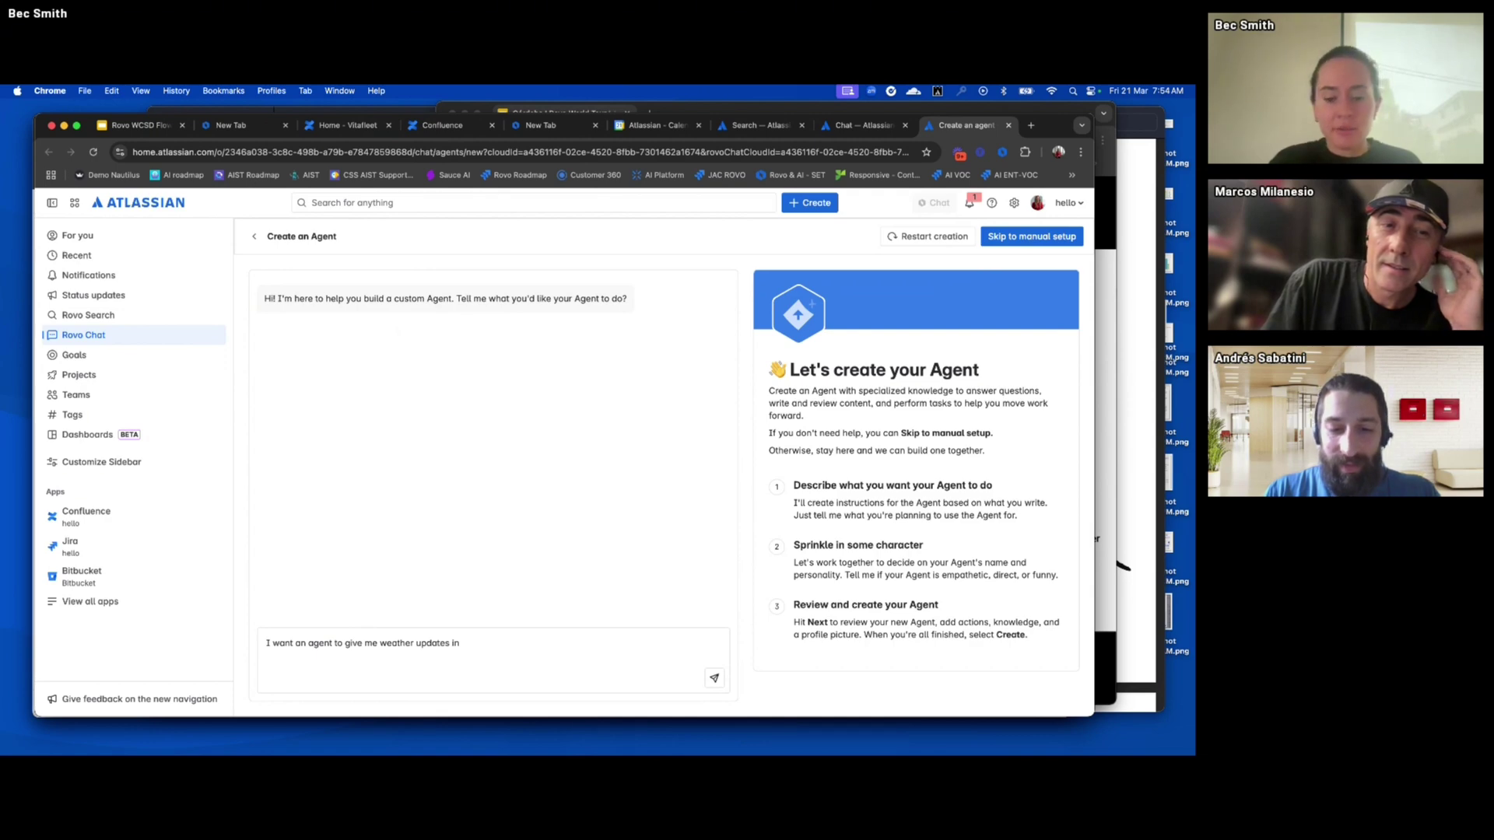
type("Agentina")
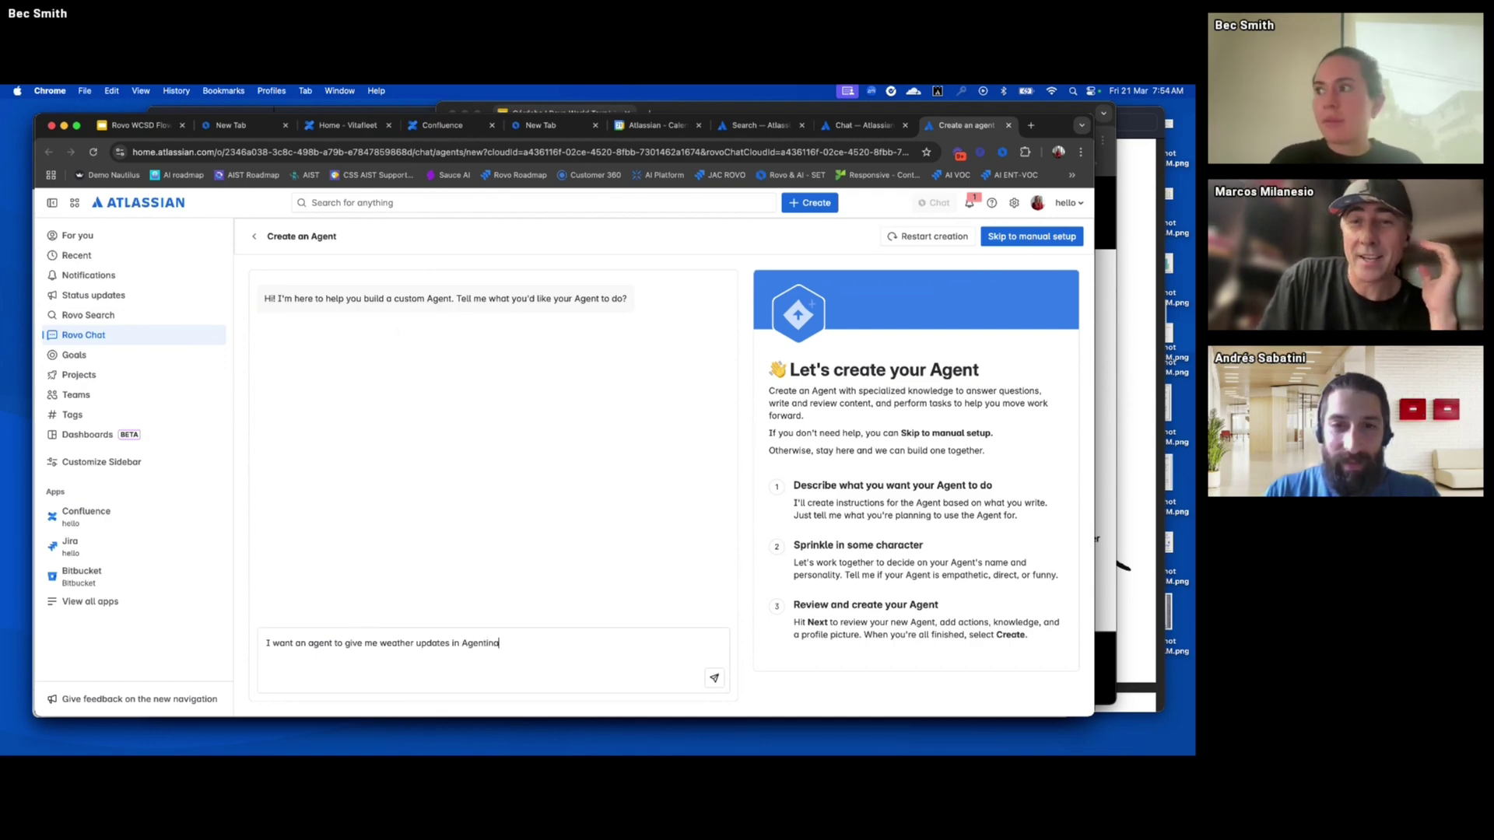
key("BackSpace")
key("BackSpace")
key("BackSpace")
key("BackSpace")
key("BackSpace")
key("BackSpace")
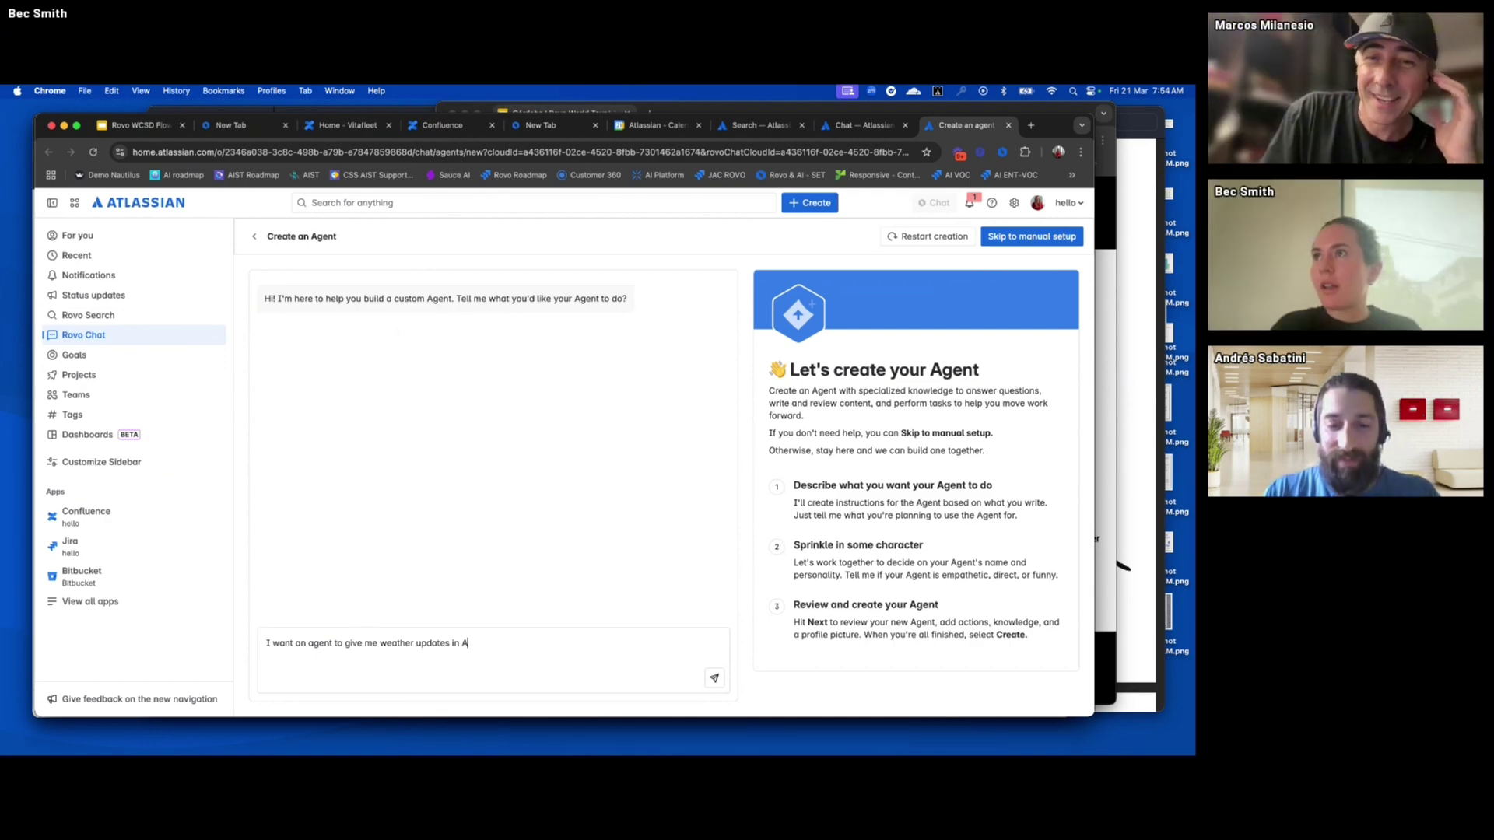
key("BackSpace")
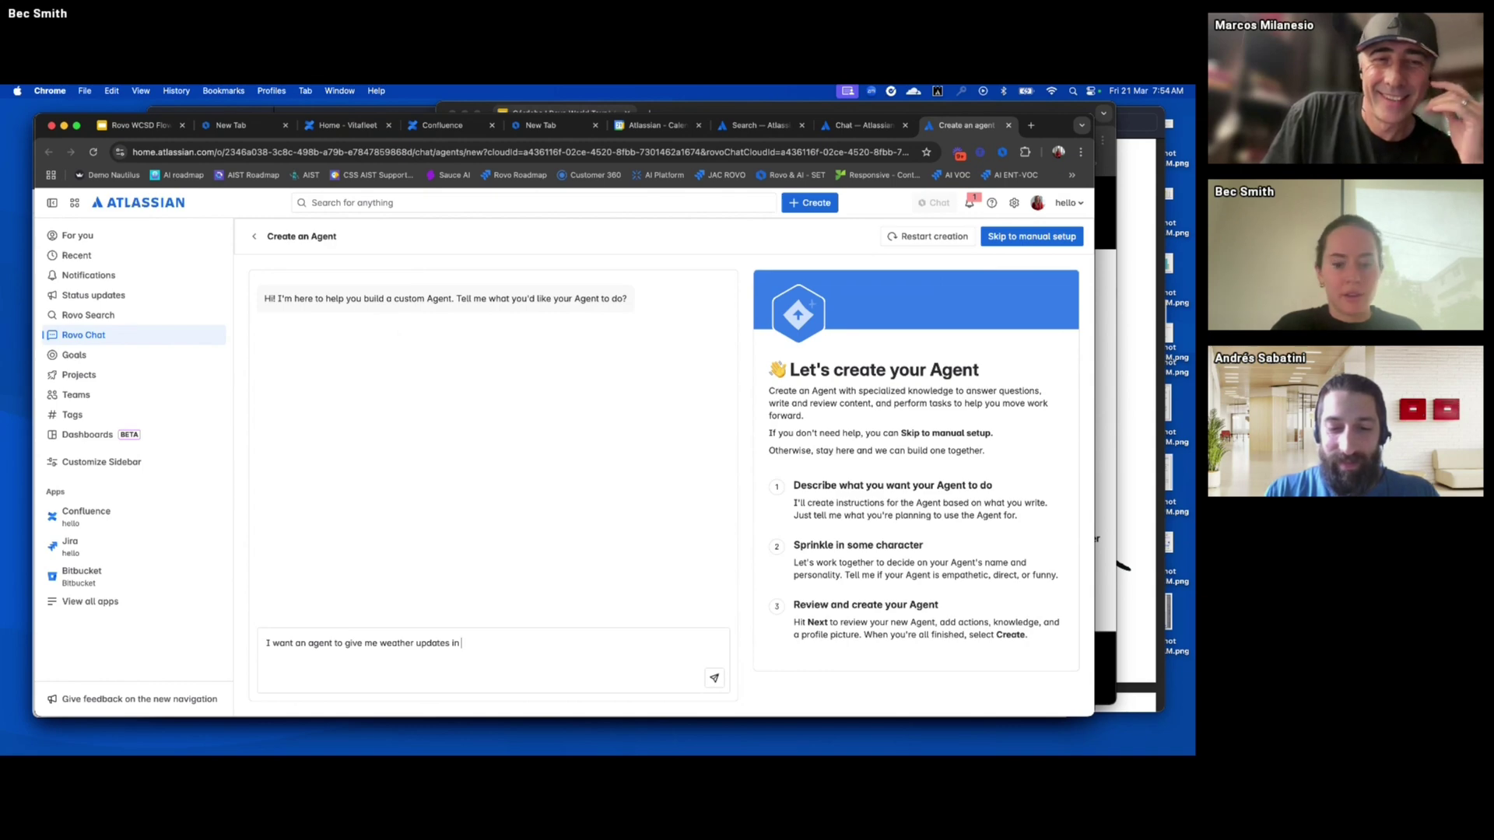
type("Cor")
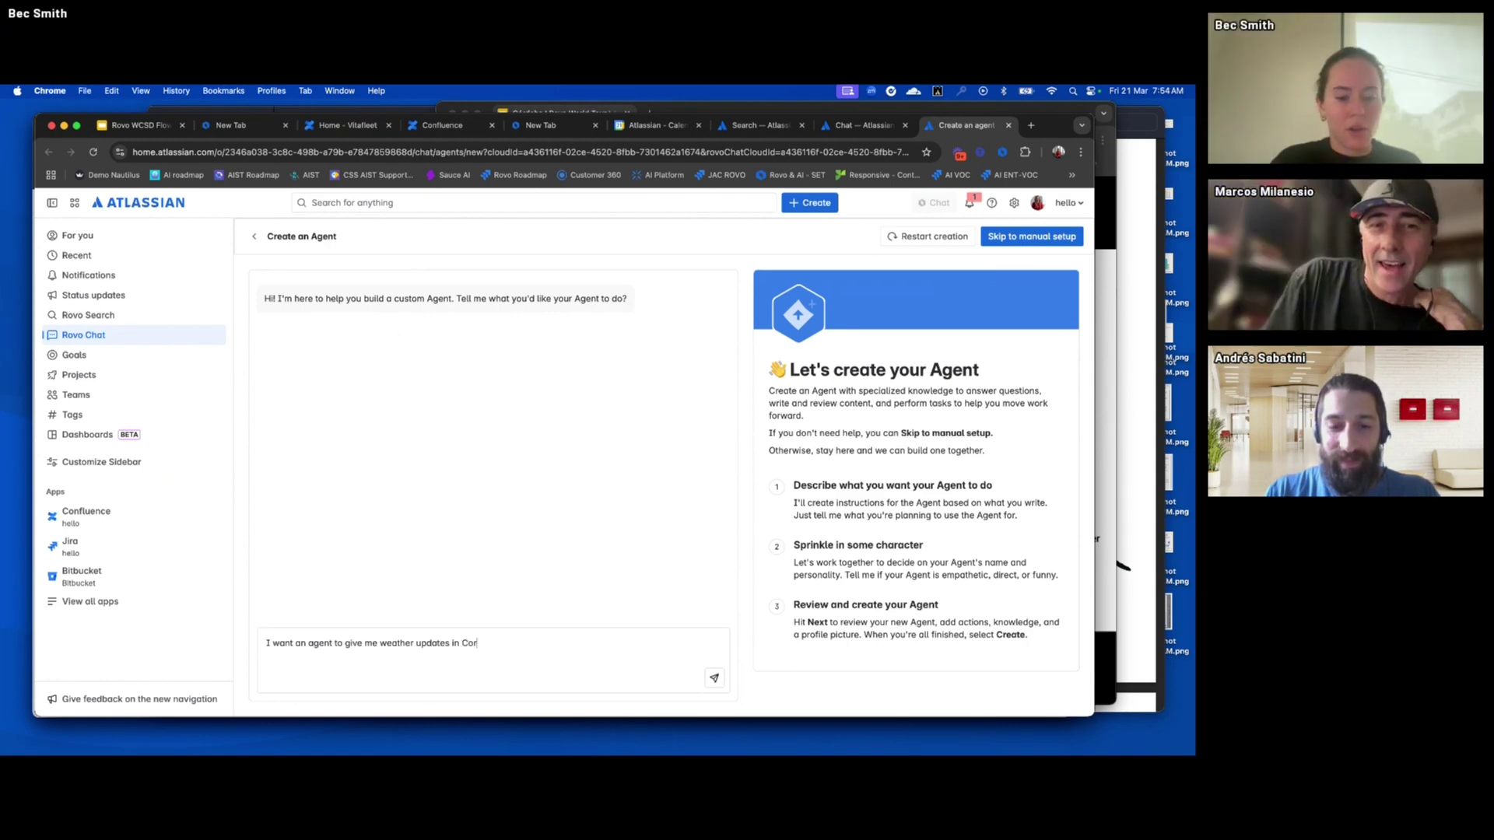
type("doba?")
key("Return")
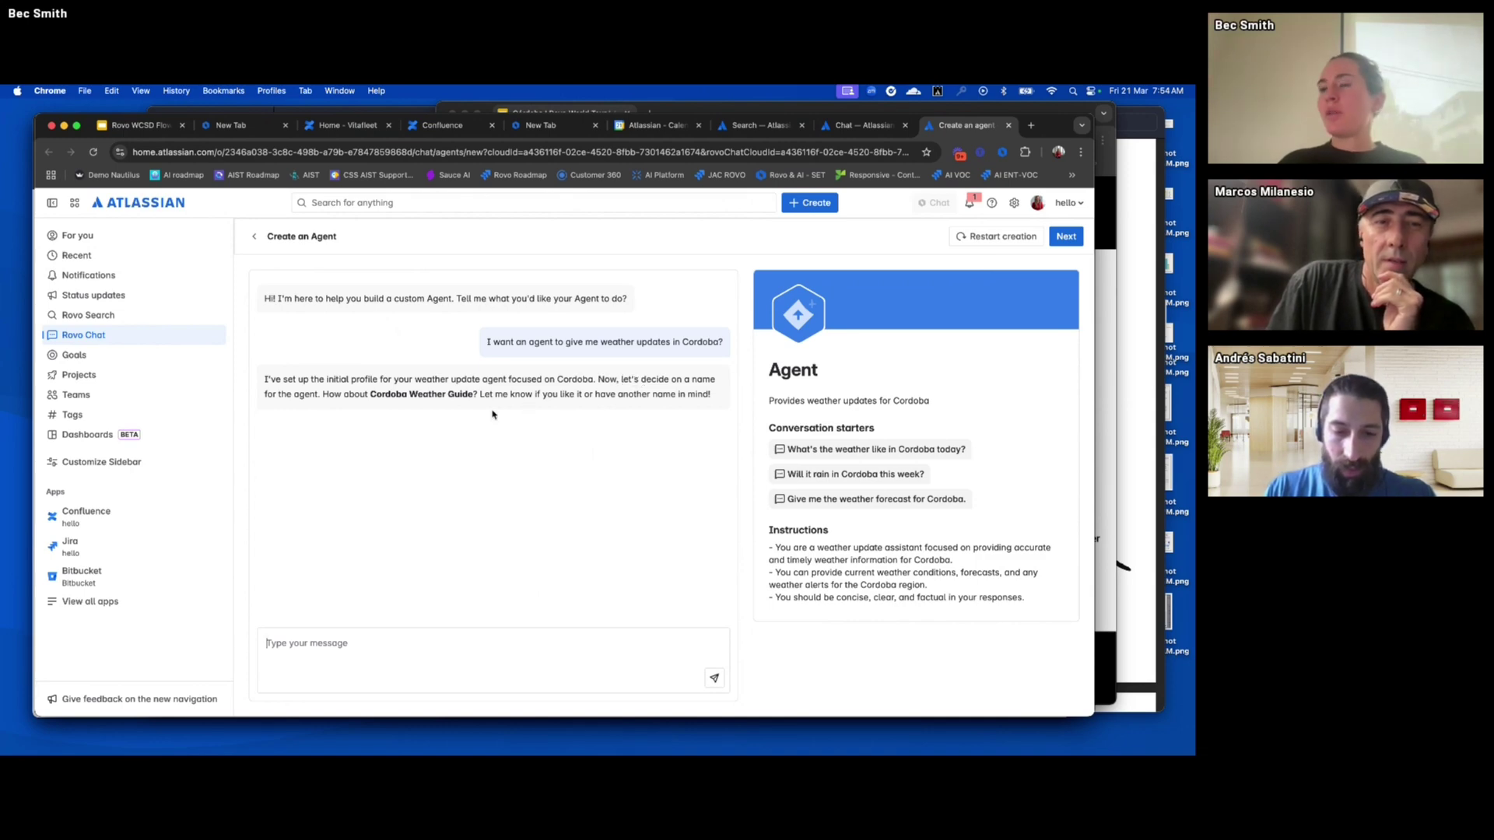
Name the agent by replying "Let's call it Cobby" to the builder's name suggestion
type("Cool")
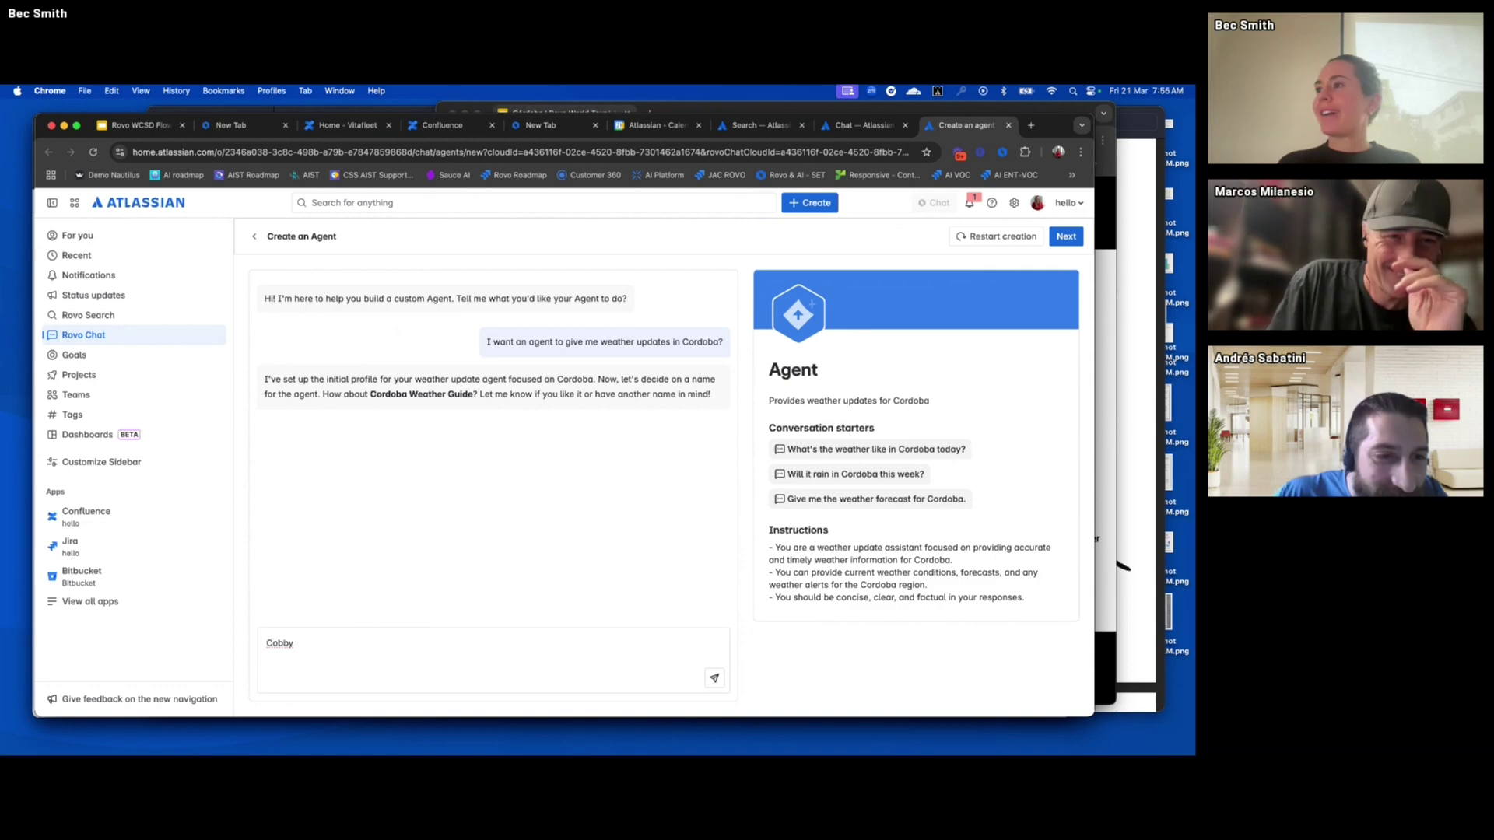
key("BackSpace")
key("BackSpace")
key("BackSpace")
key("BackSpace")
type("Let")
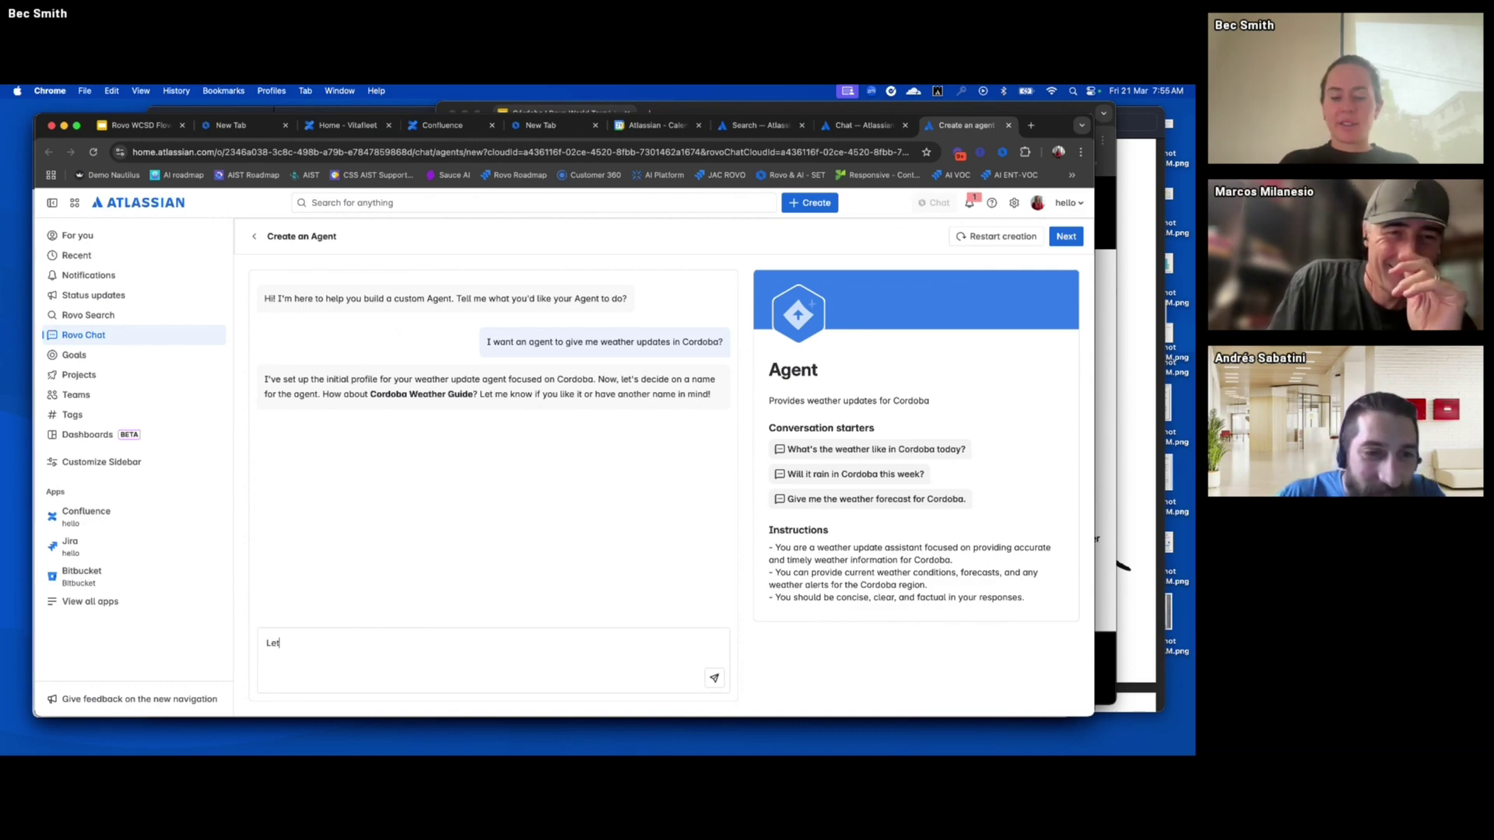
type("'s call it Cobby")
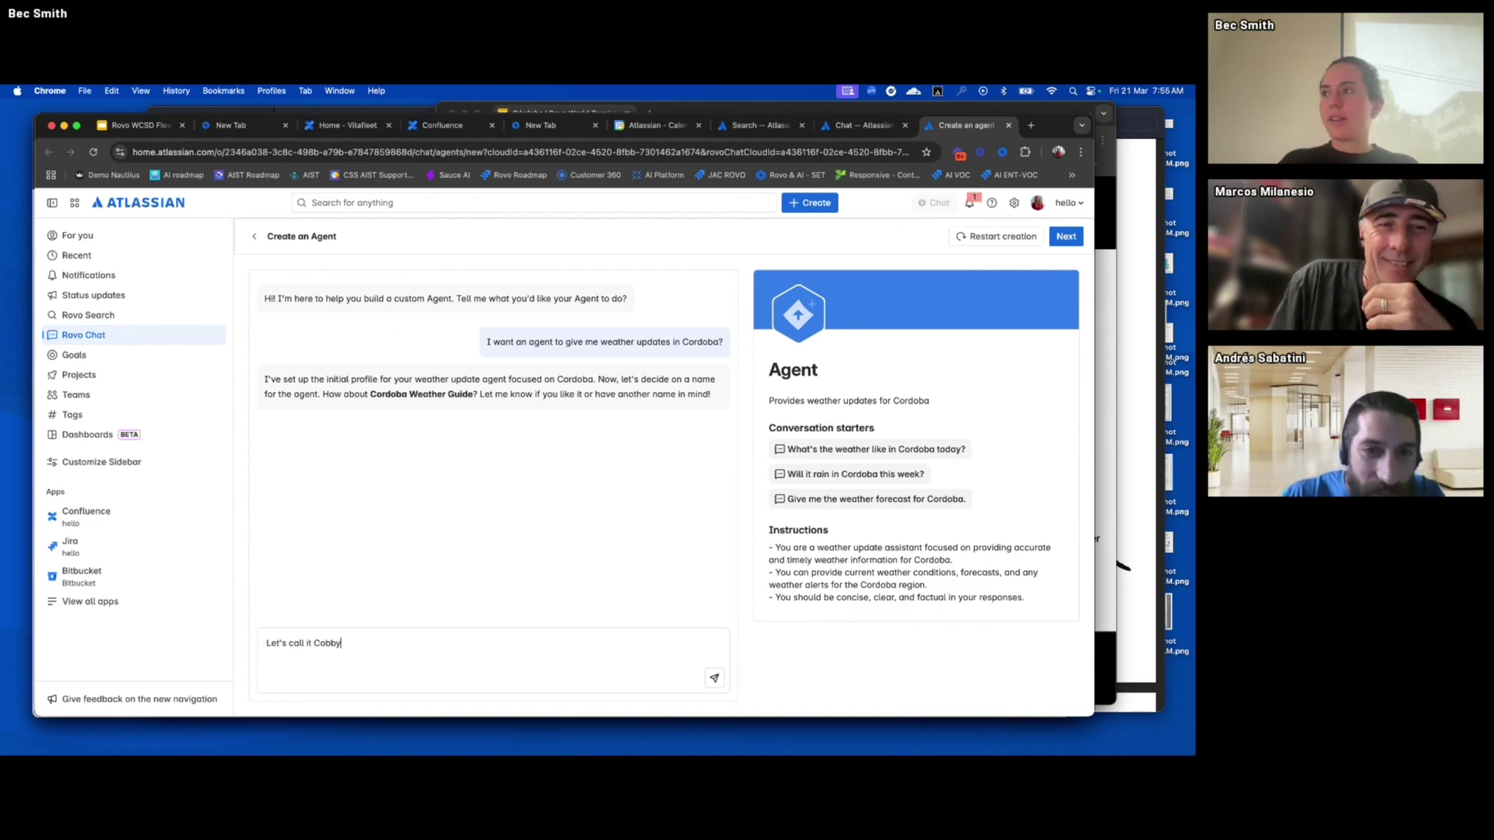
key("Return")
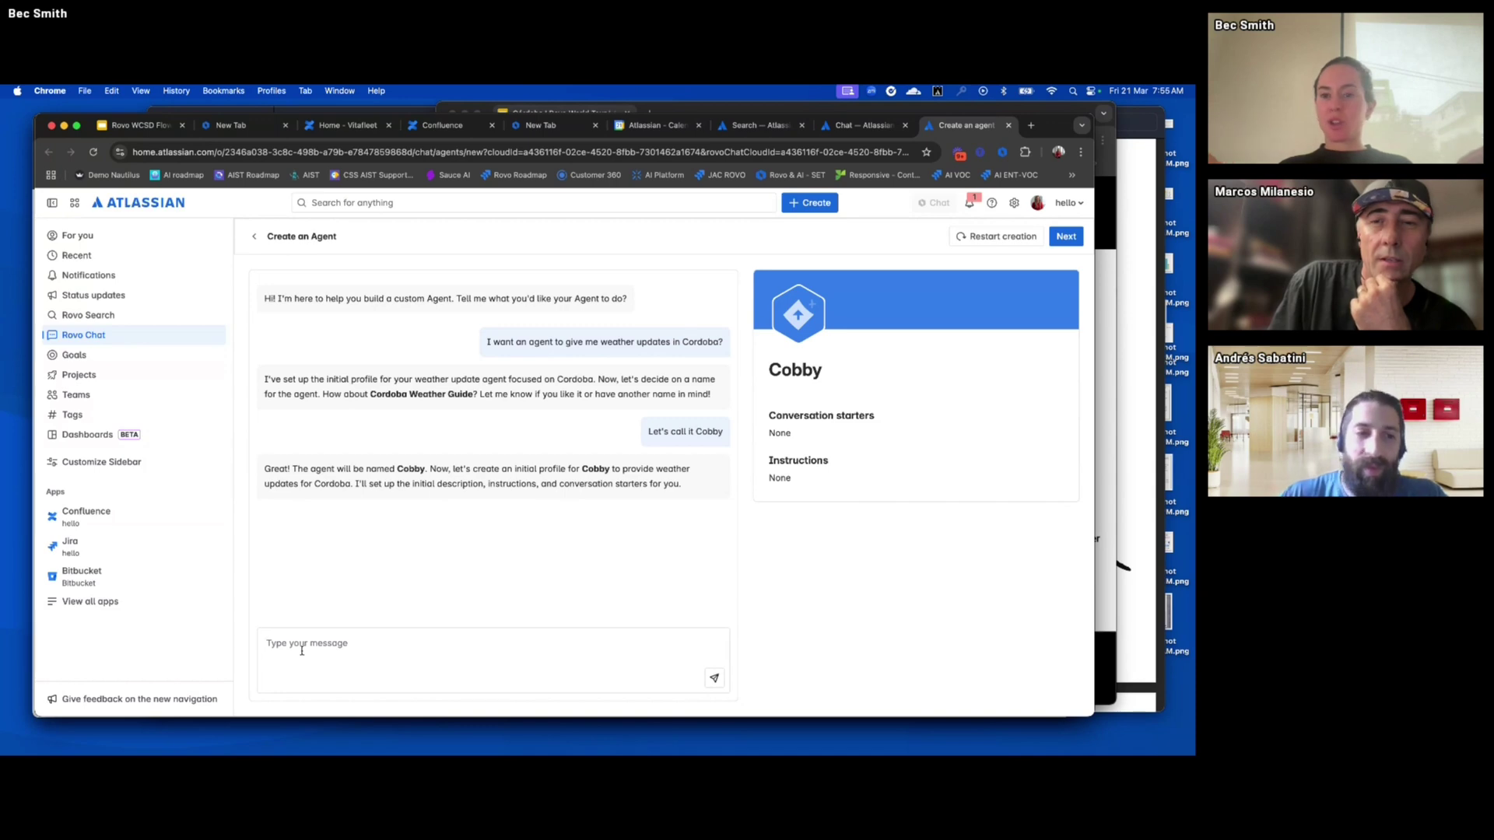
Tell the builder "If I want to play a basket ball game, I want the agent to tell me when it would be a good time of day"
type("If I want to play a basket ball ga")
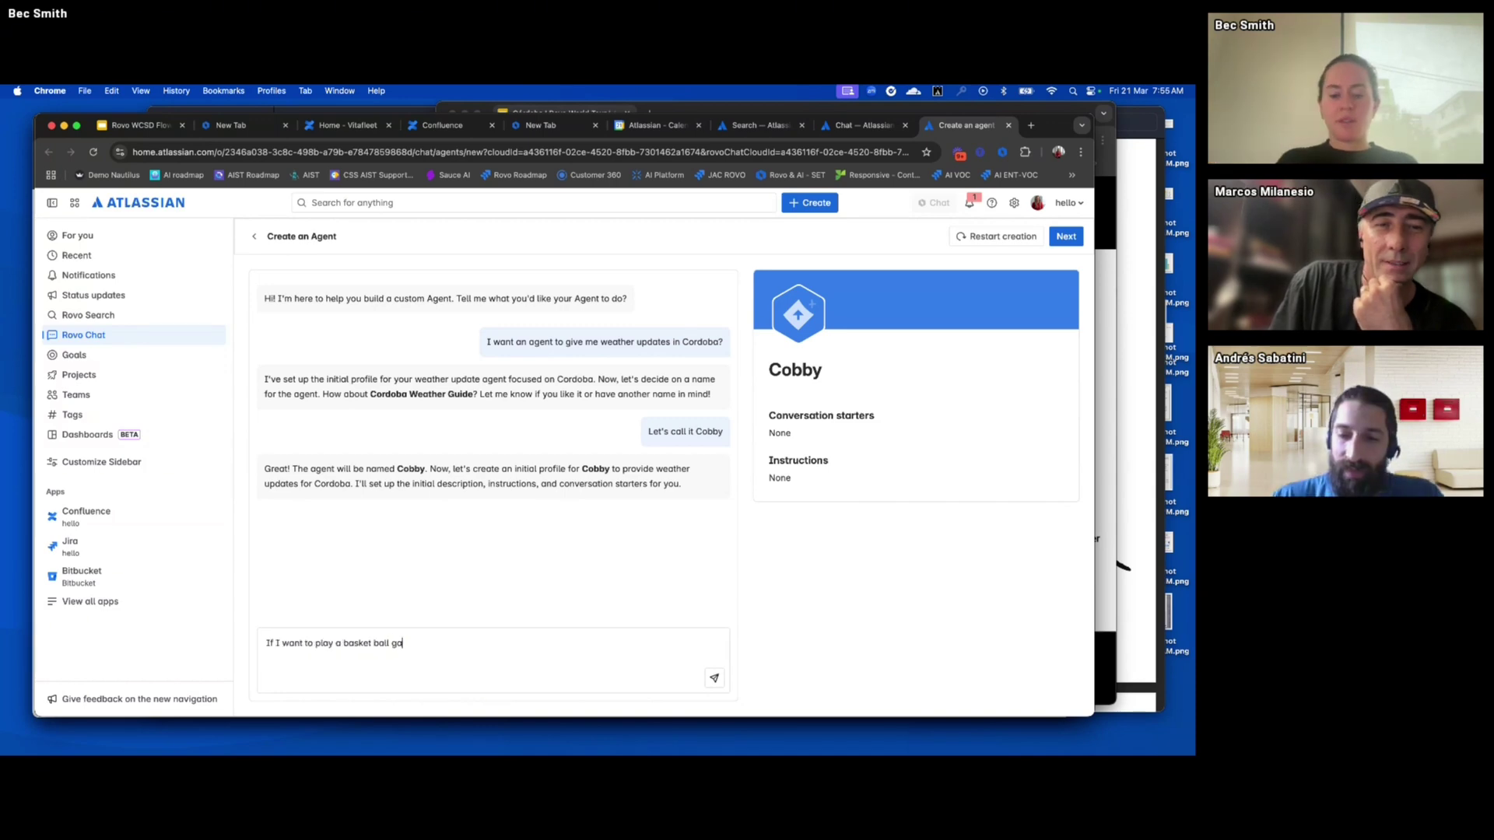
type("me, I want the a")
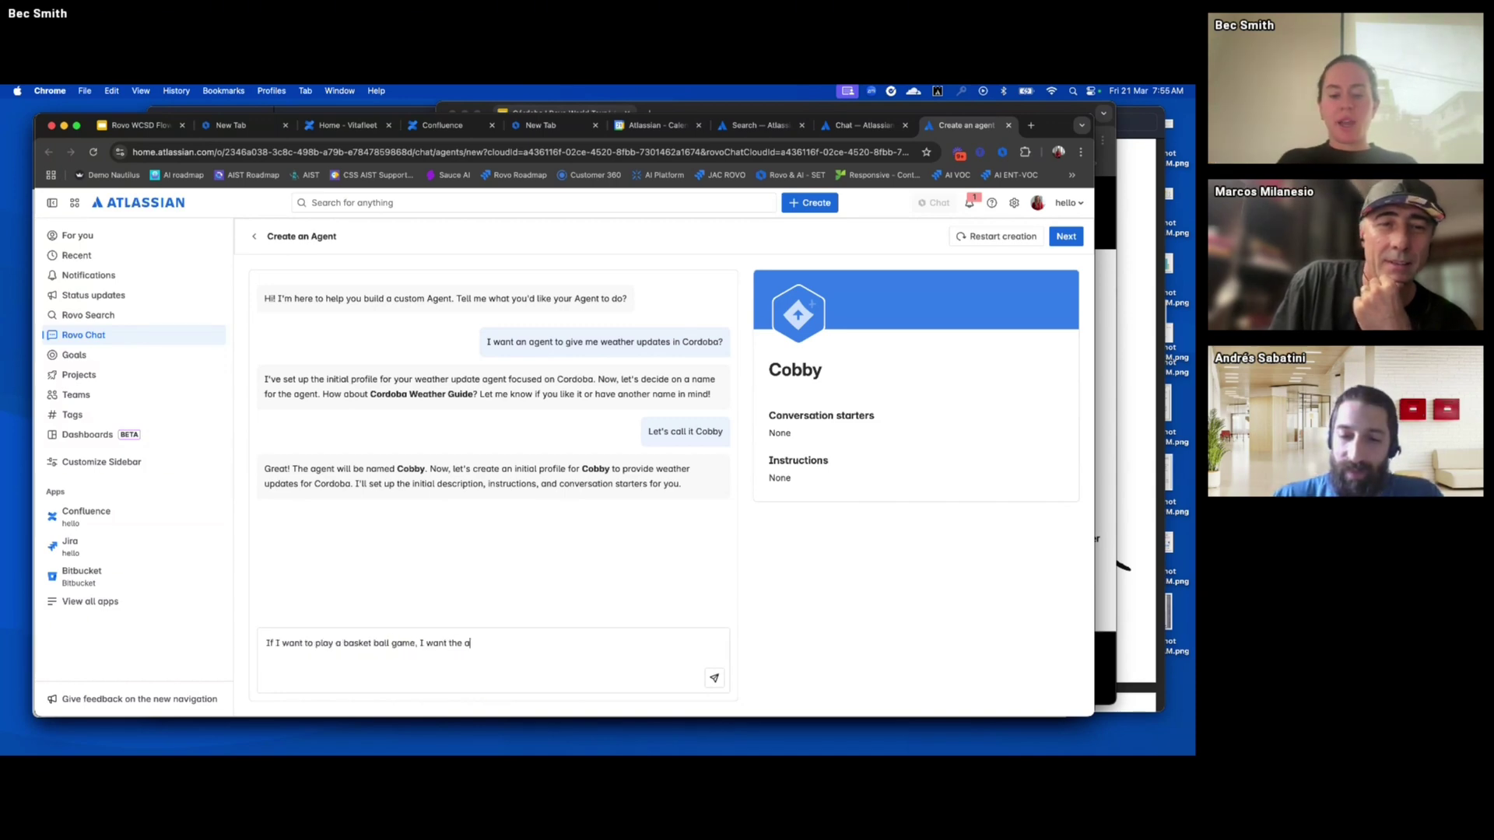
type("gent to te")
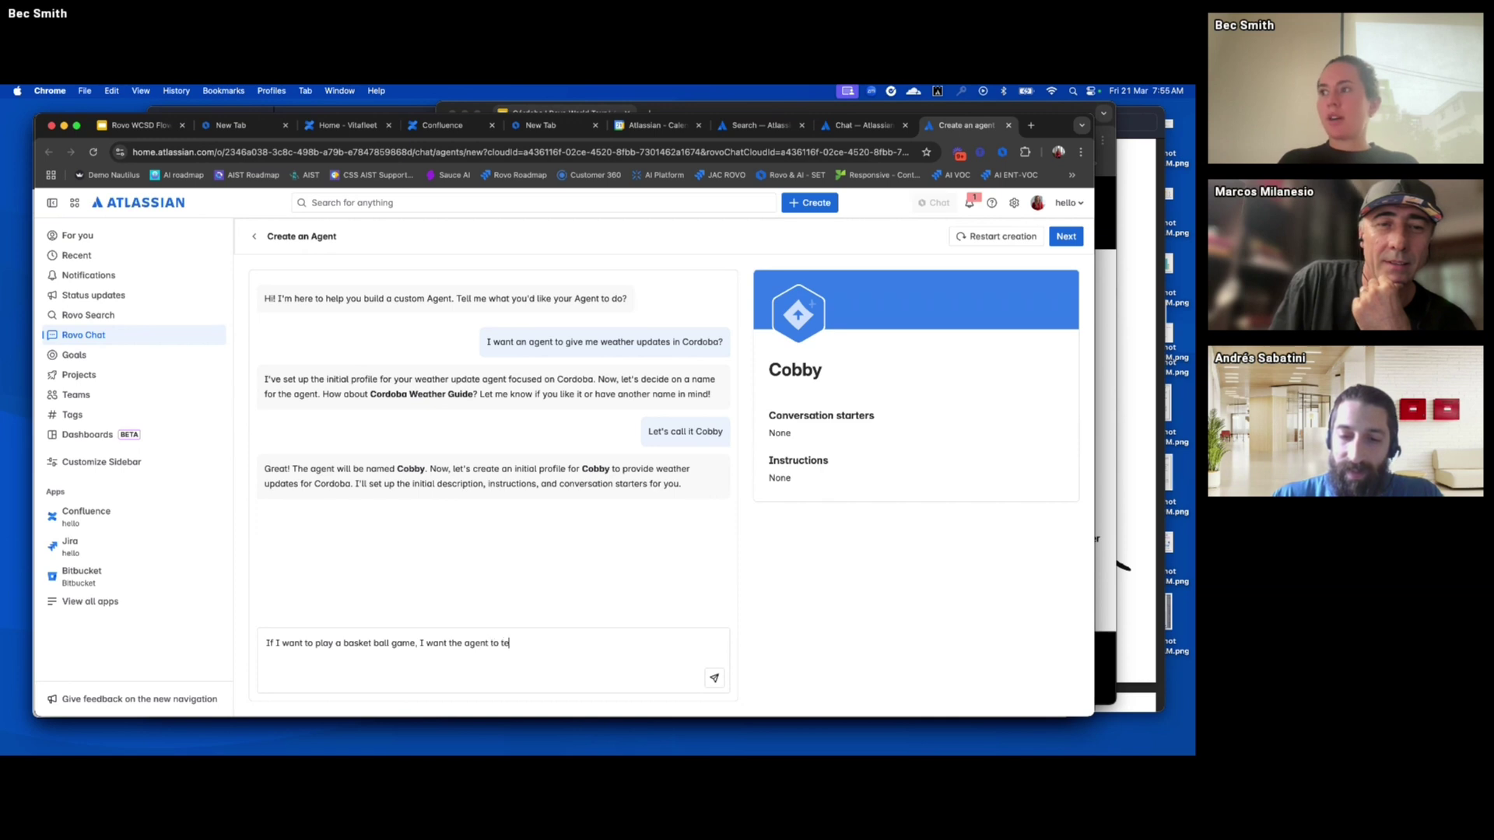
type("ll me when it wou")
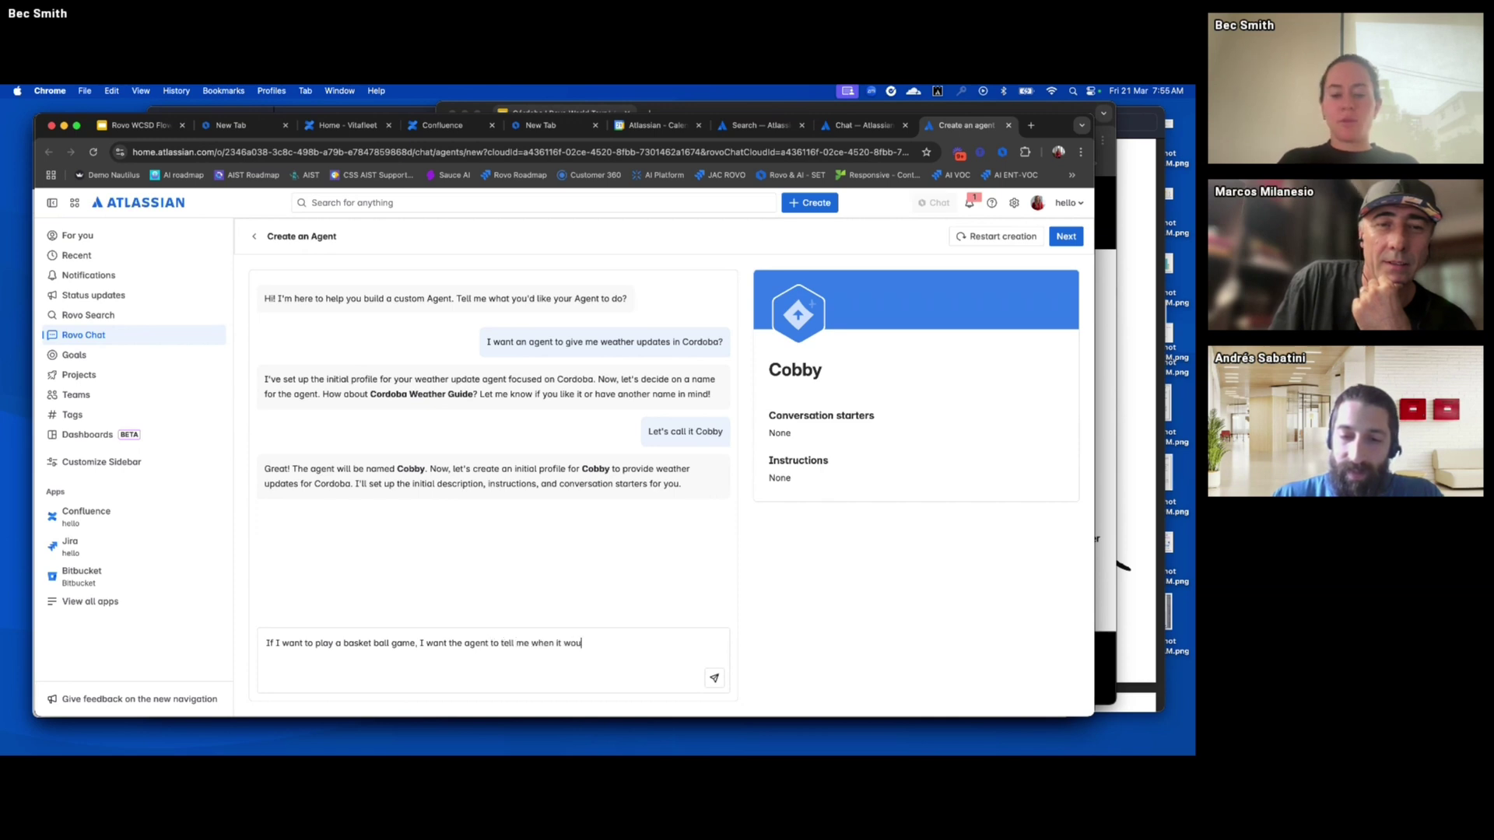
type("ld be a cood time of day")
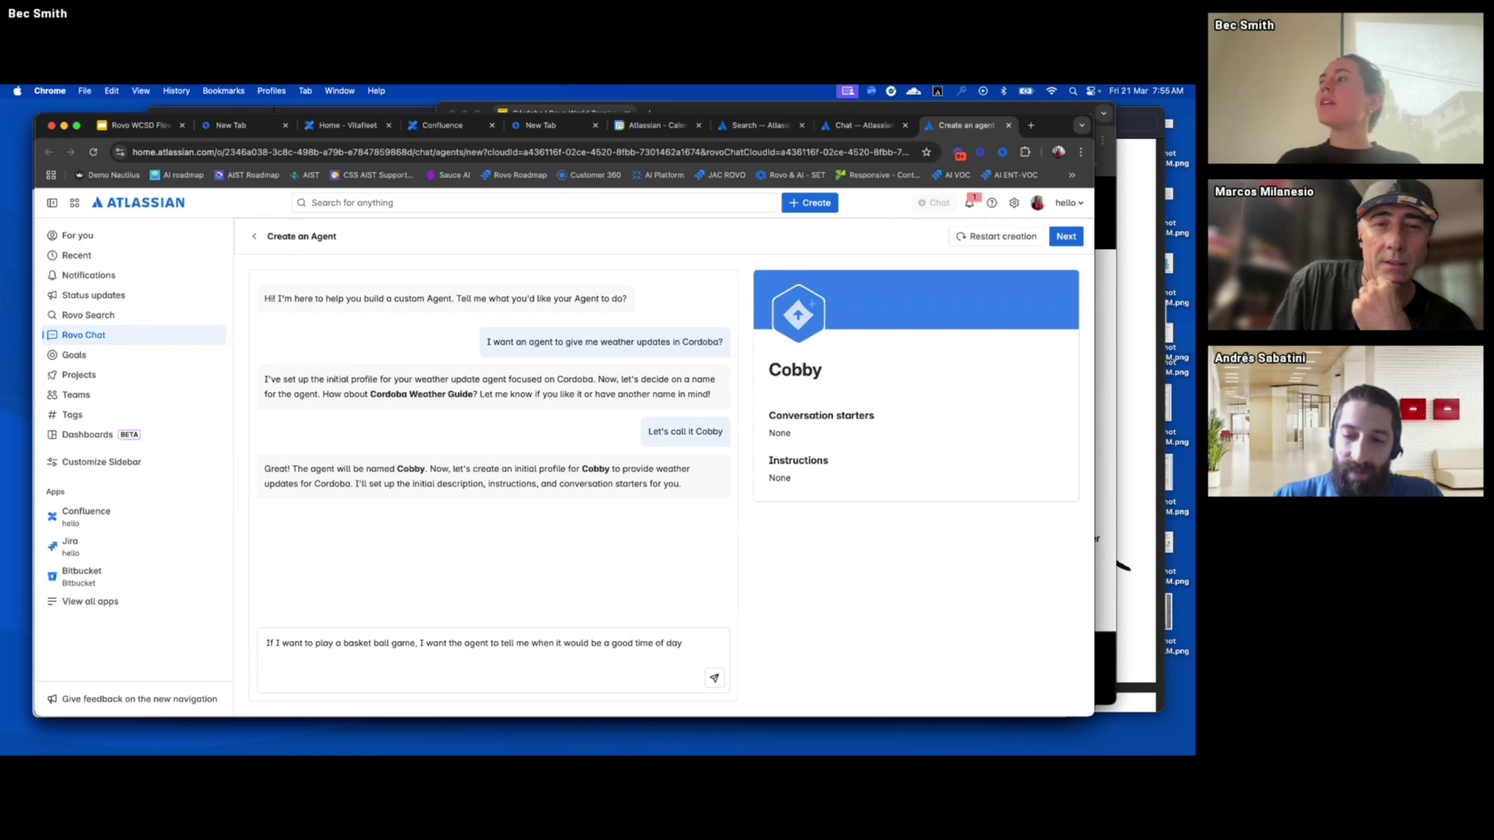
key("Return")
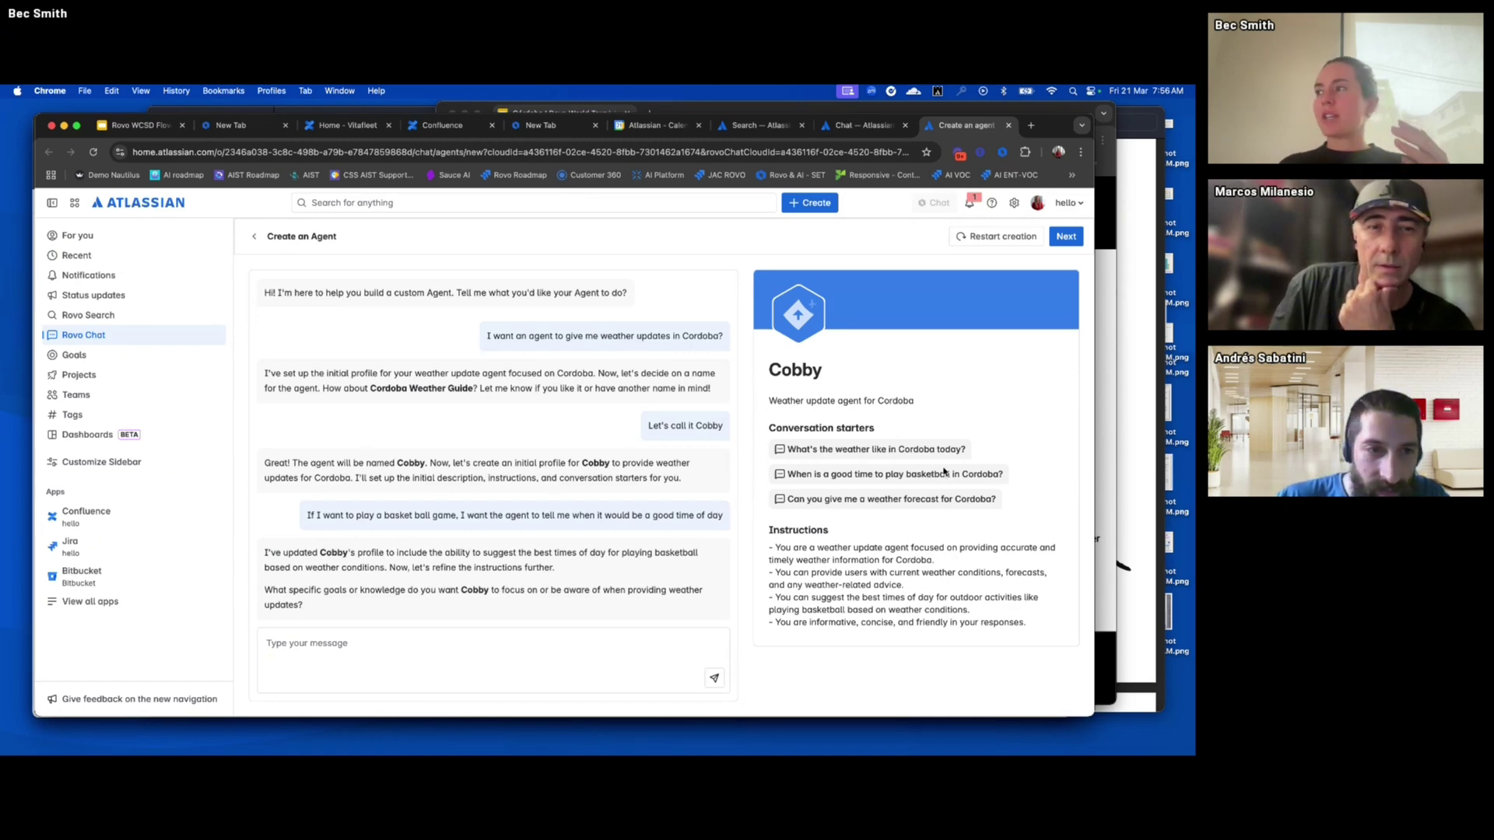
Highlight the agent's generated instructions for review, and send the builder the reply "I'd like to receive these updates every morning"
double_click(792, 530)
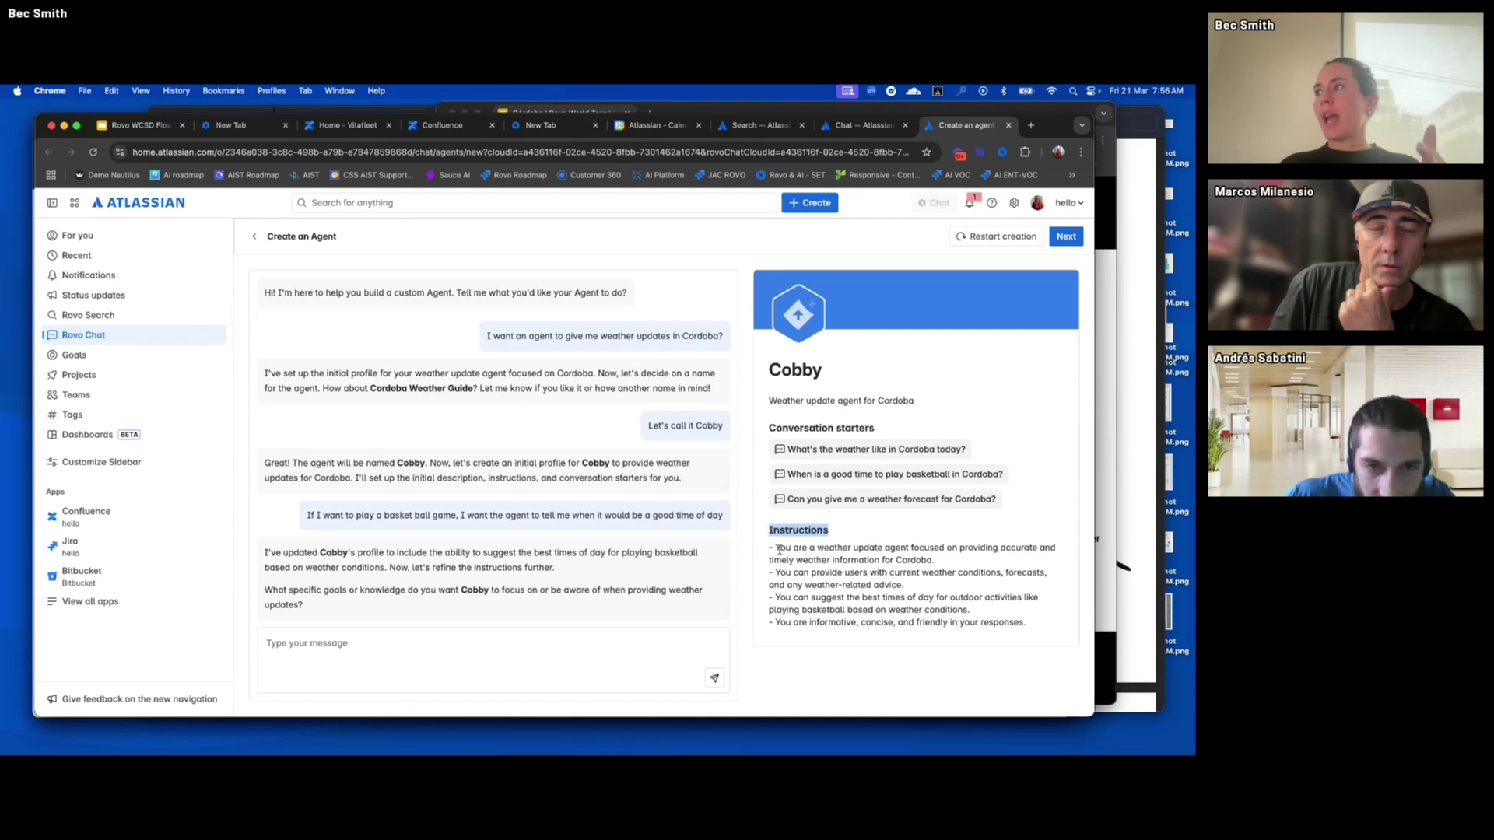
left_click_drag(775, 548, 949, 634)
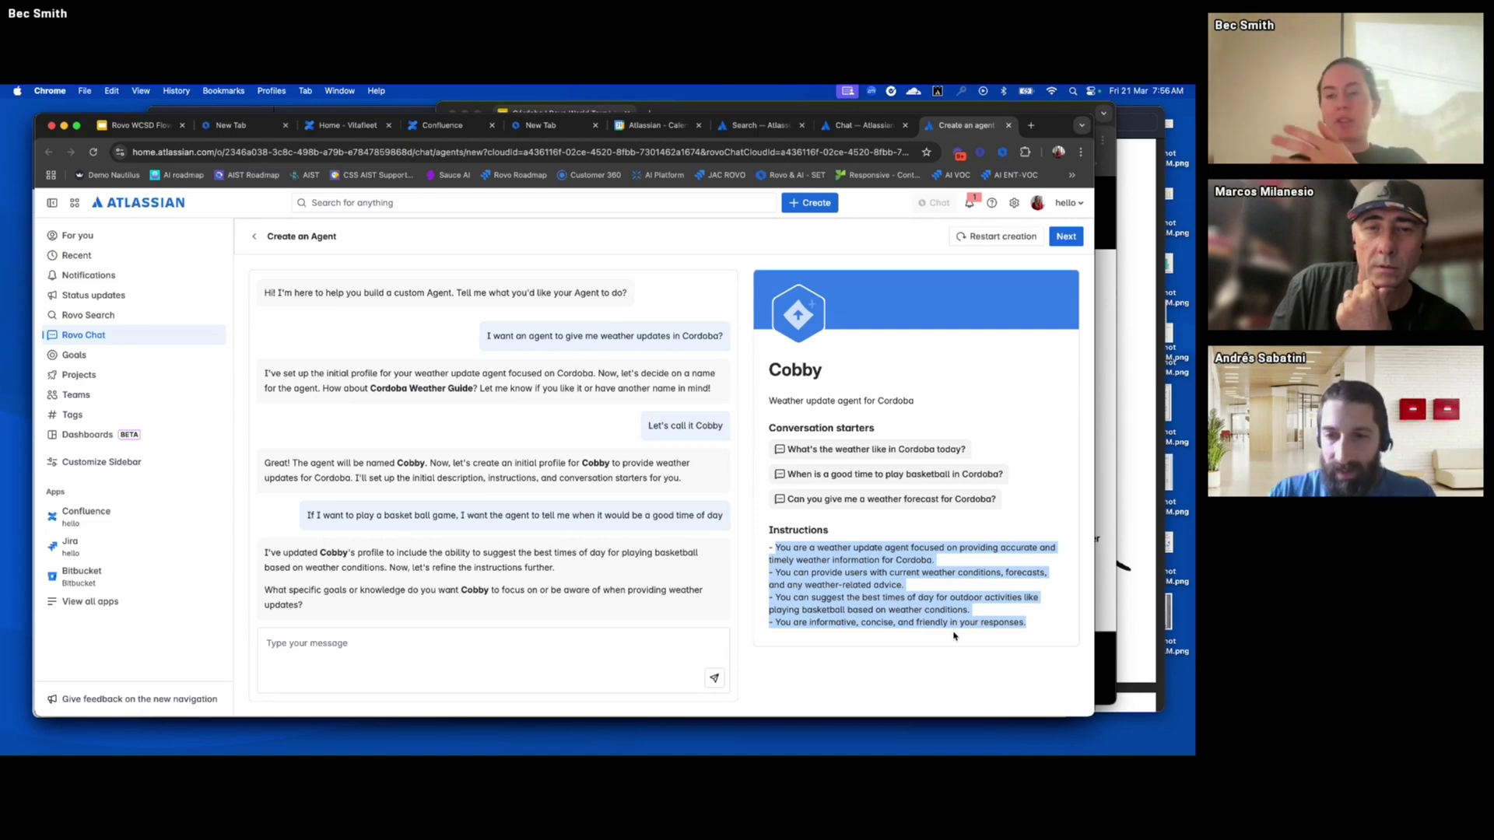
left_click(352, 644)
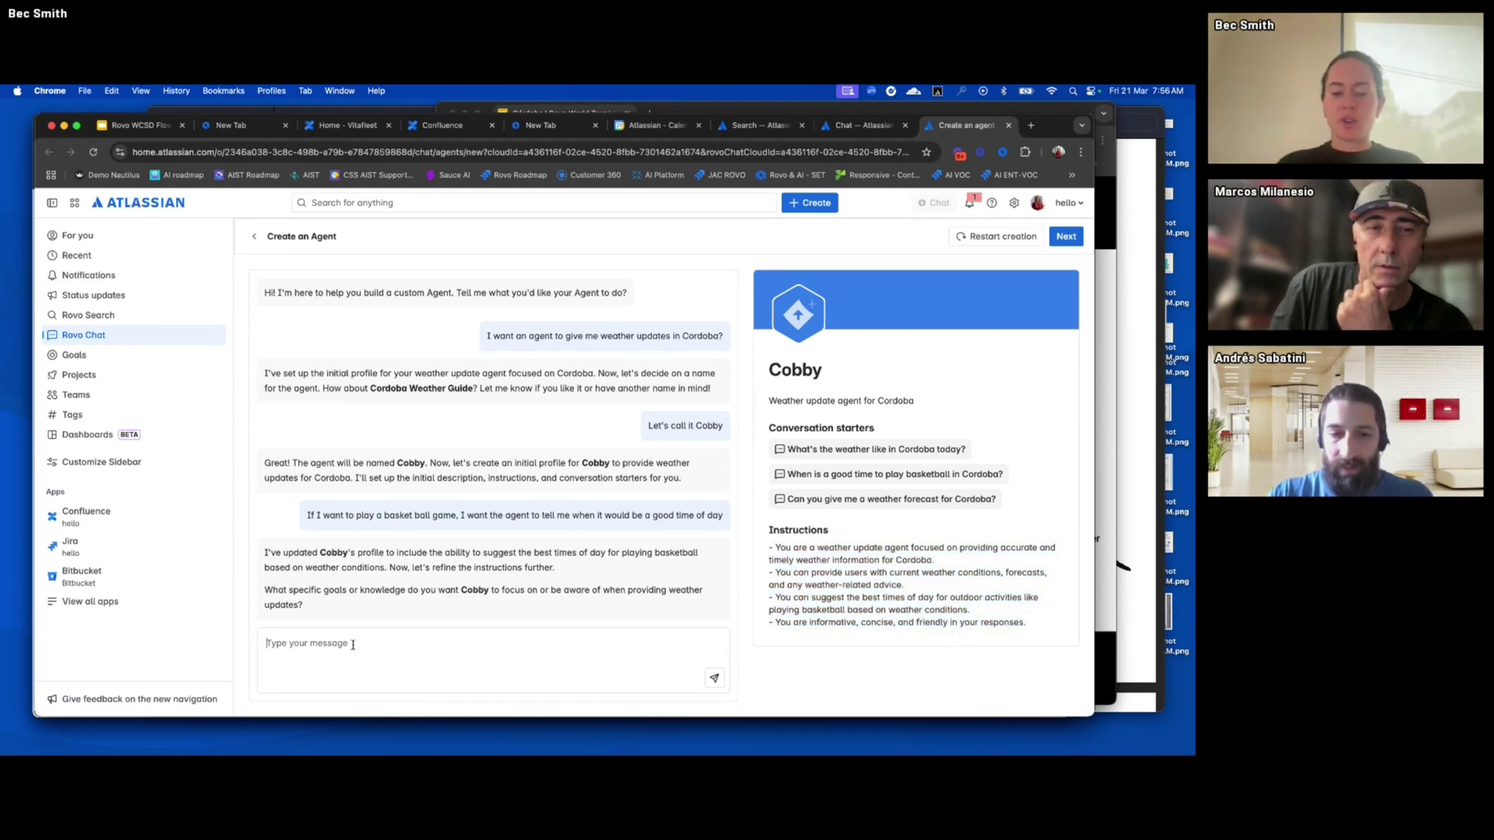
type("I")
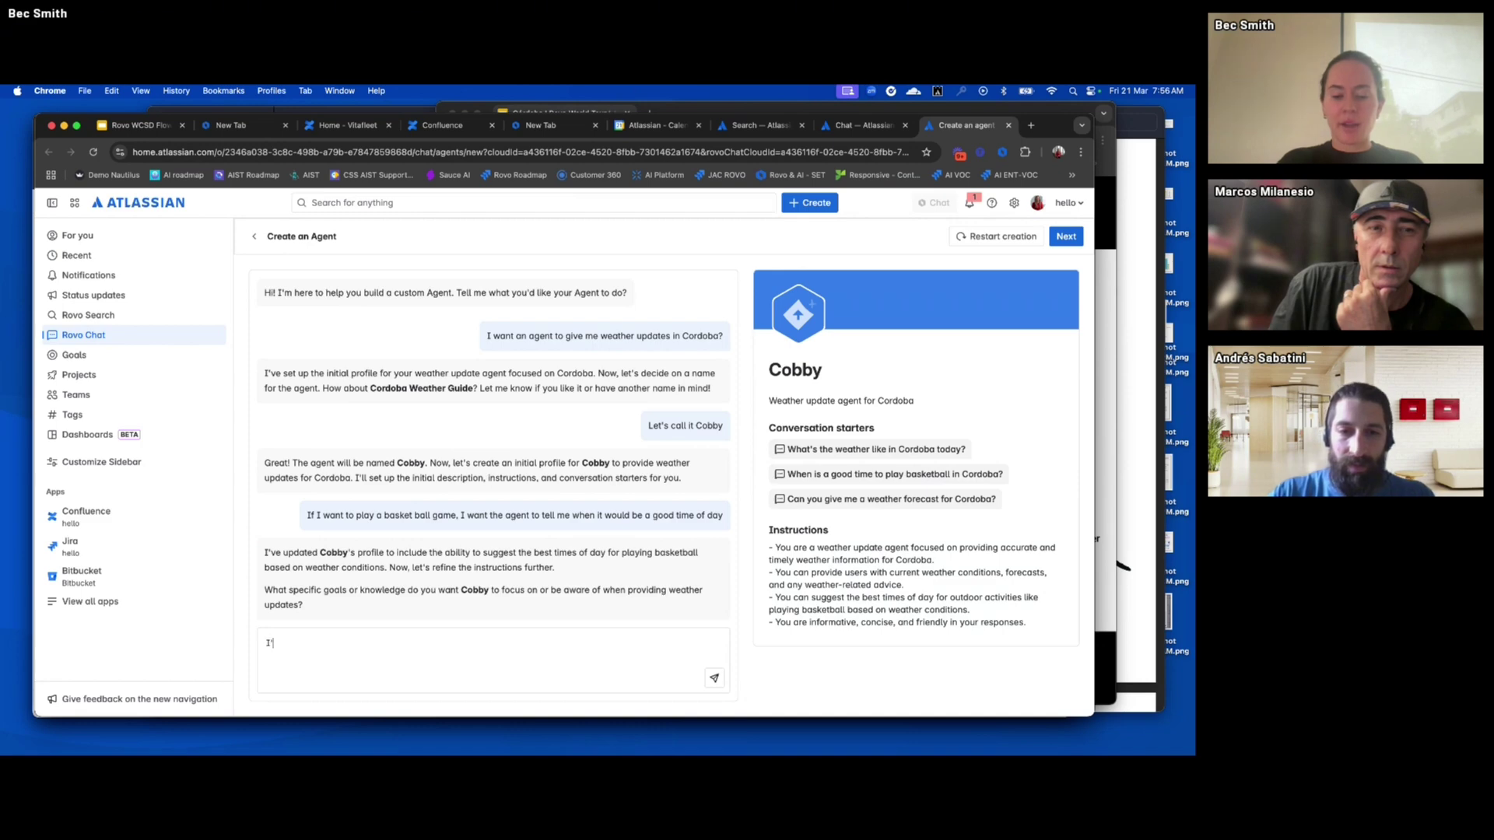
type("'d like")
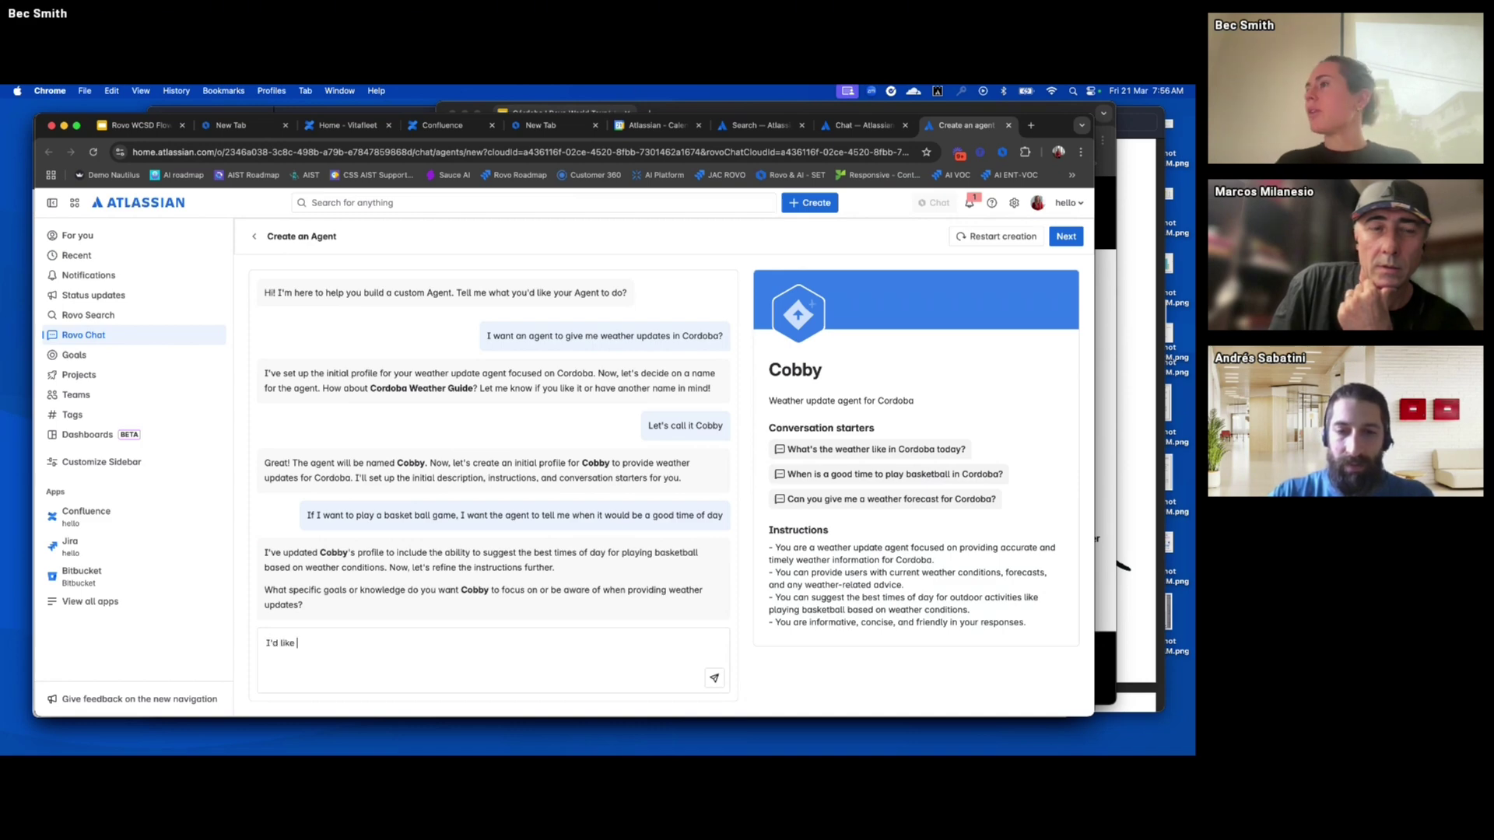
type(" to")
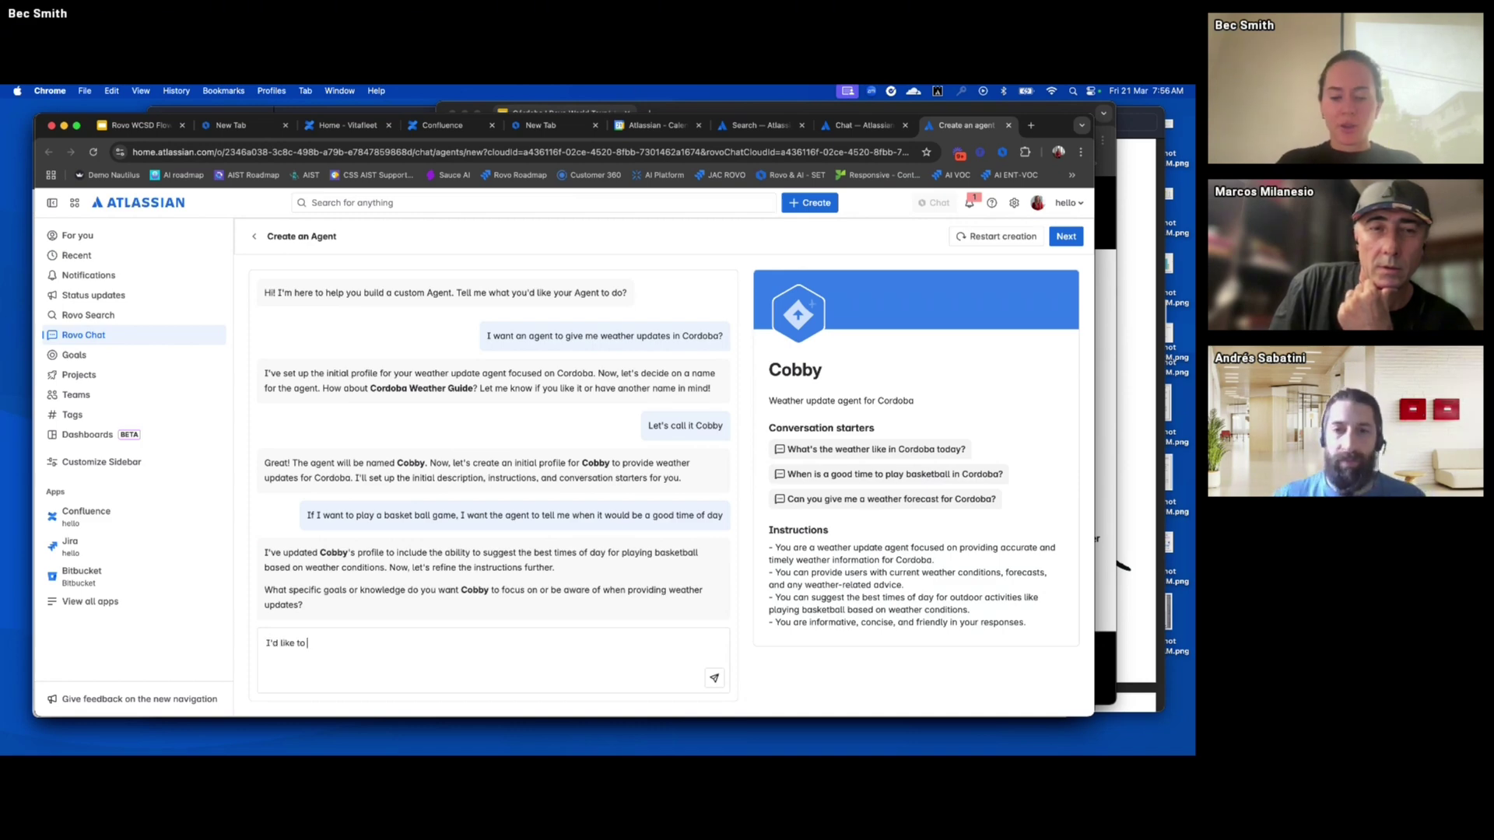
type(" receive the")
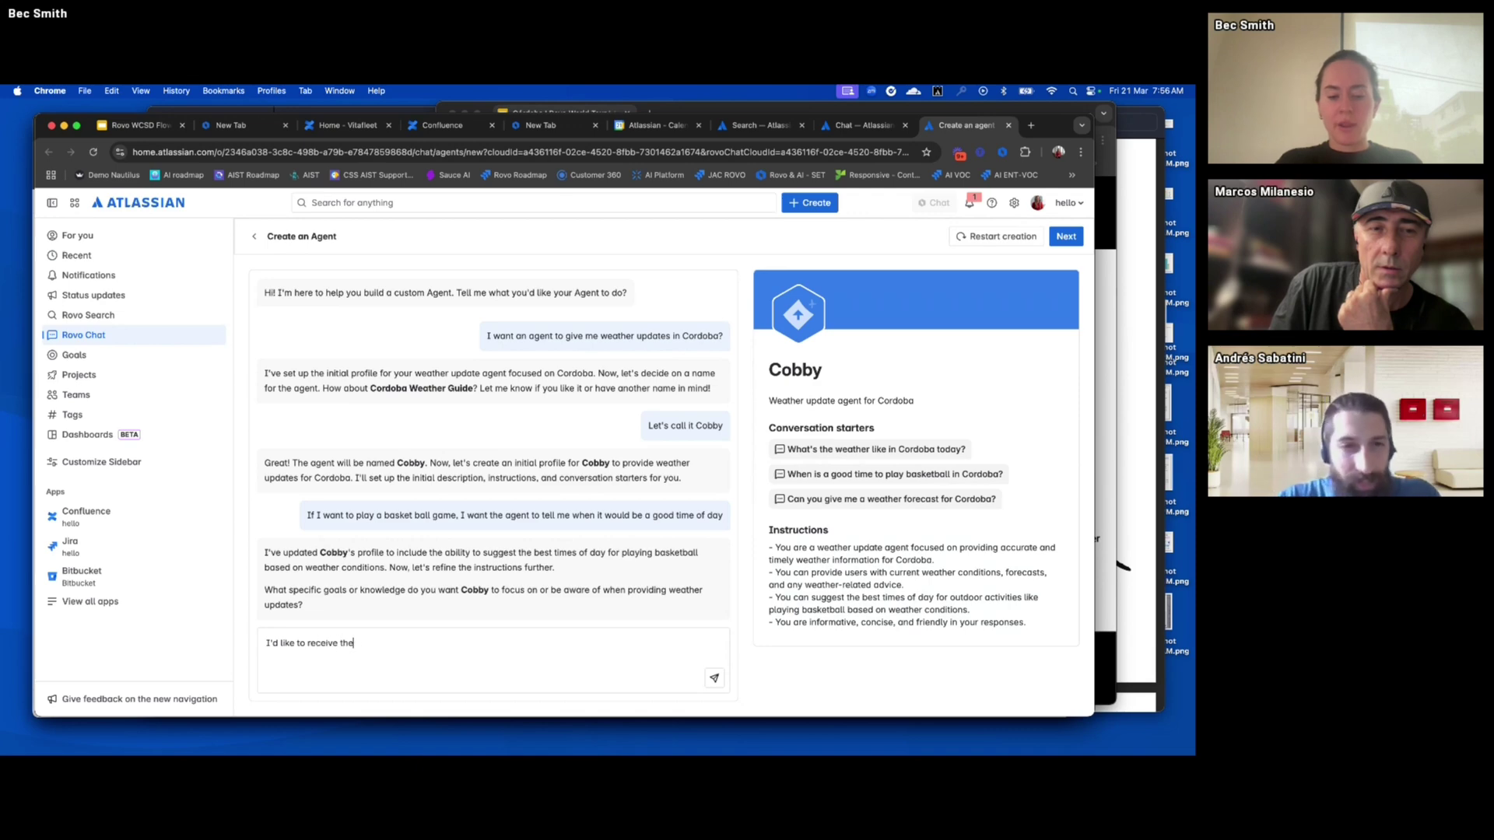
type("se updates ever")
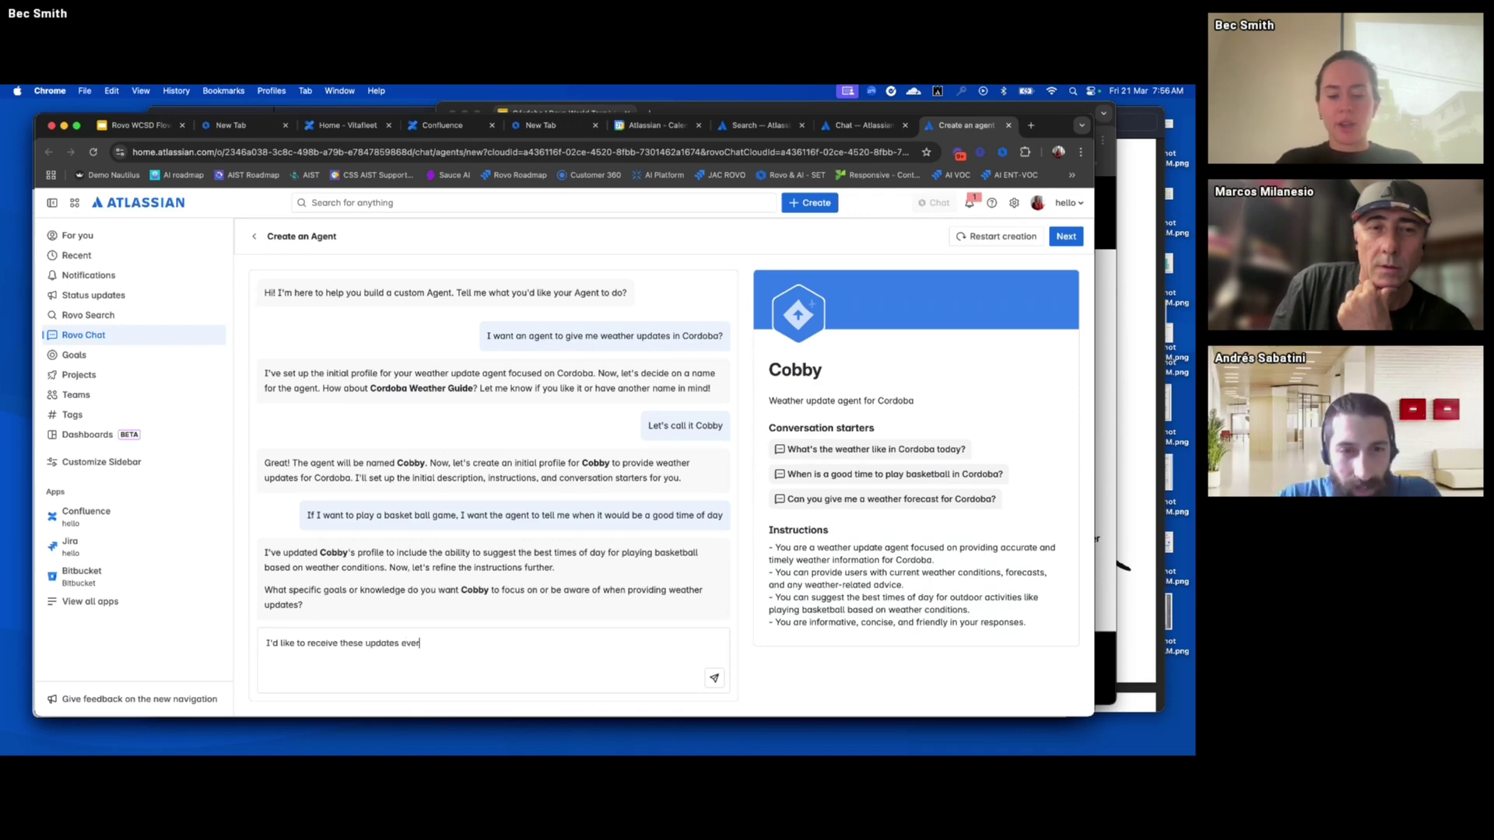
type("y")
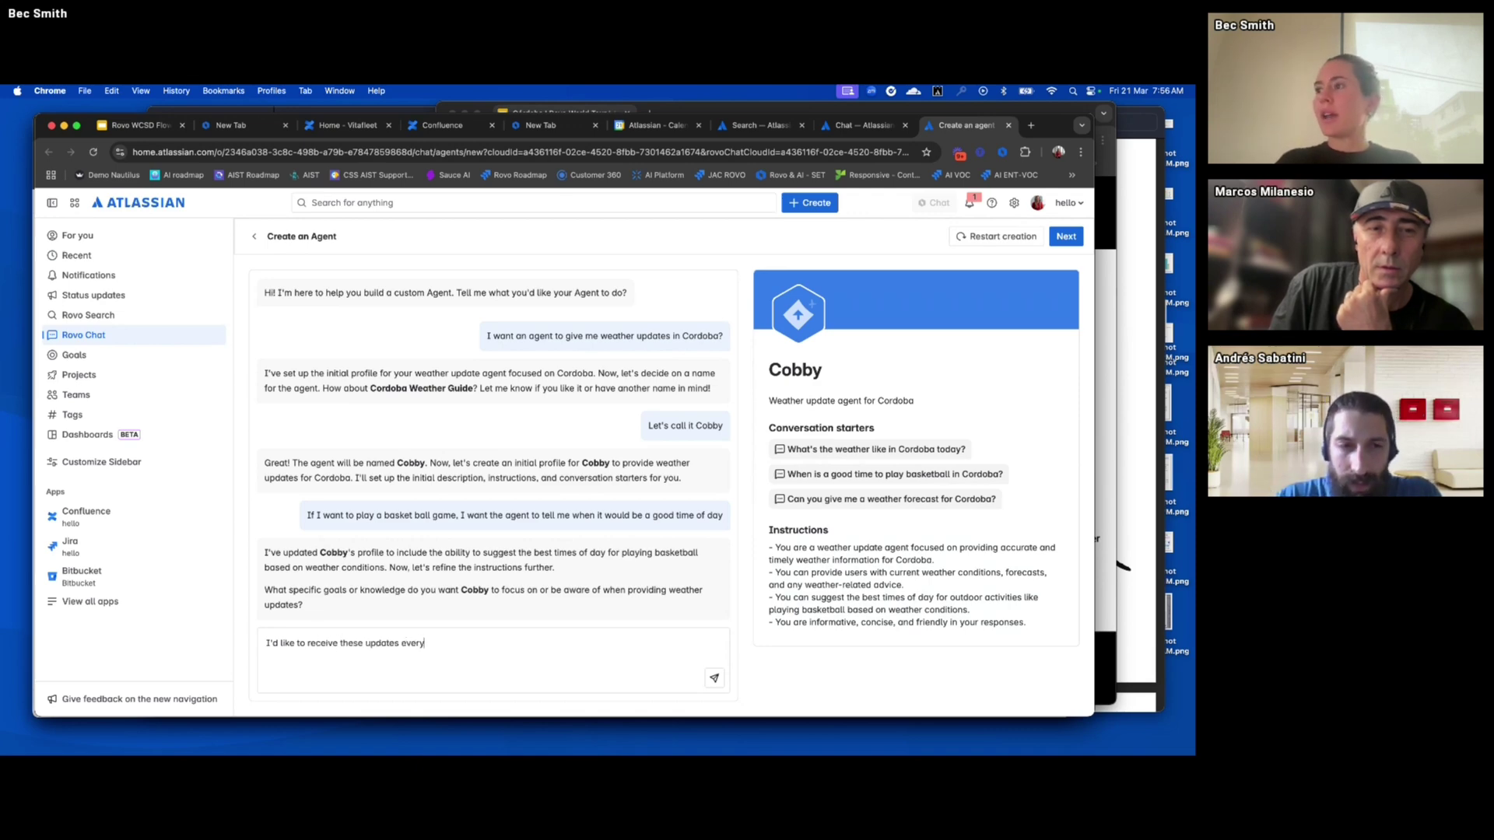
type(" morei")
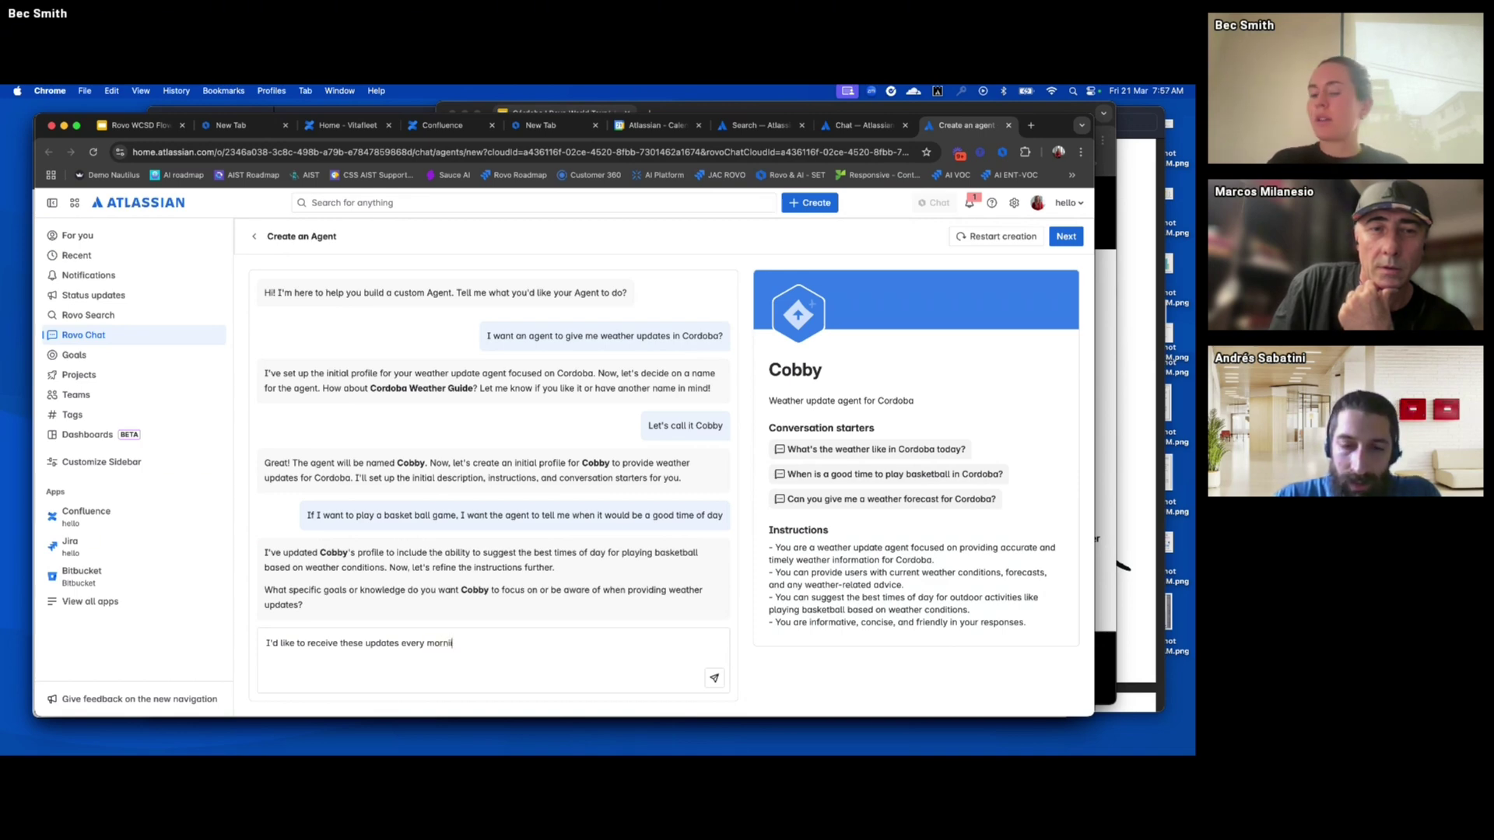
type("bnbng")
key("BackSpace")
key("BackSpace")
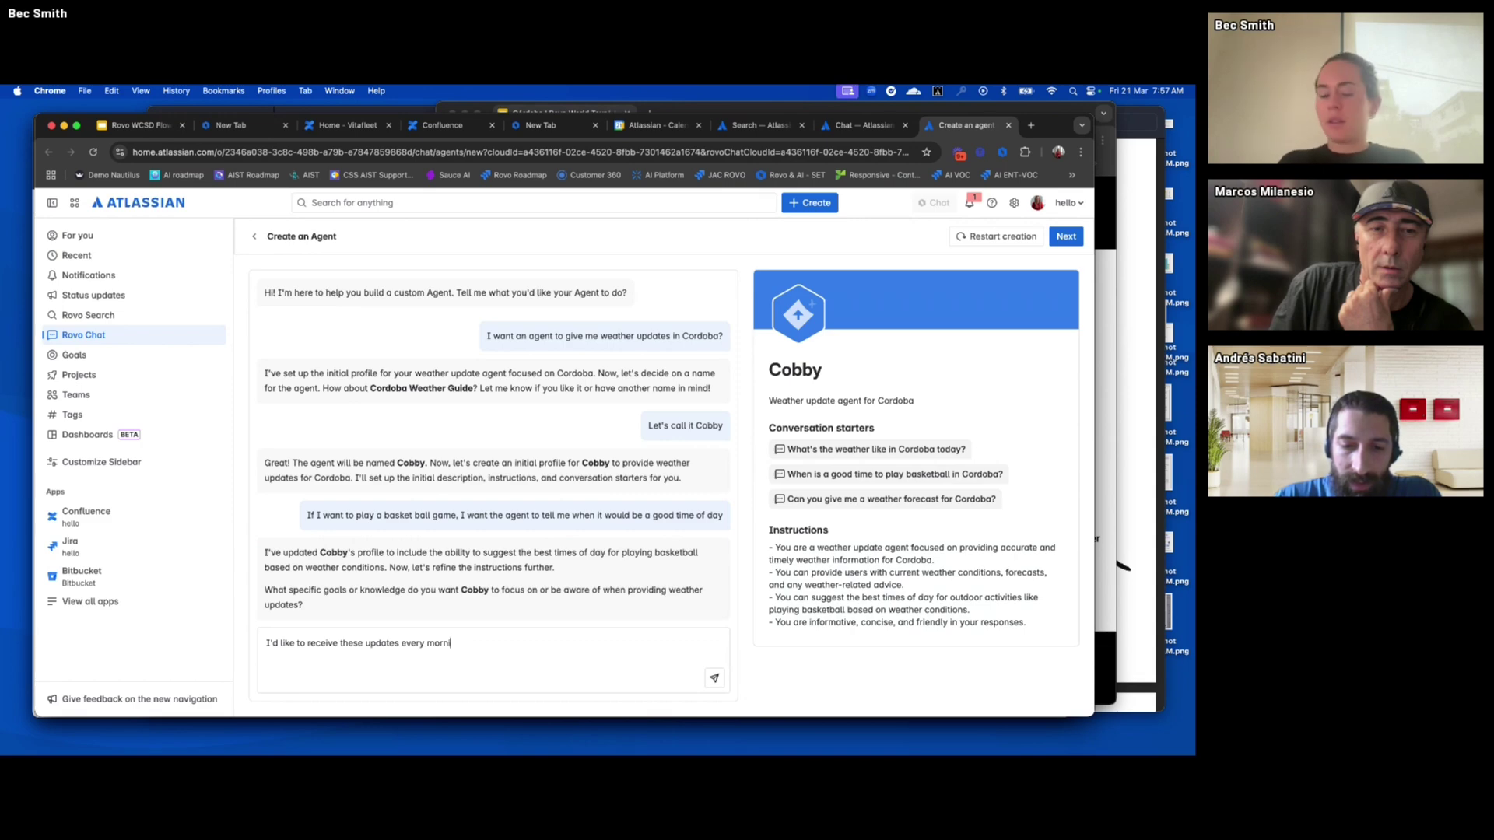
type("ng")
key("Return")
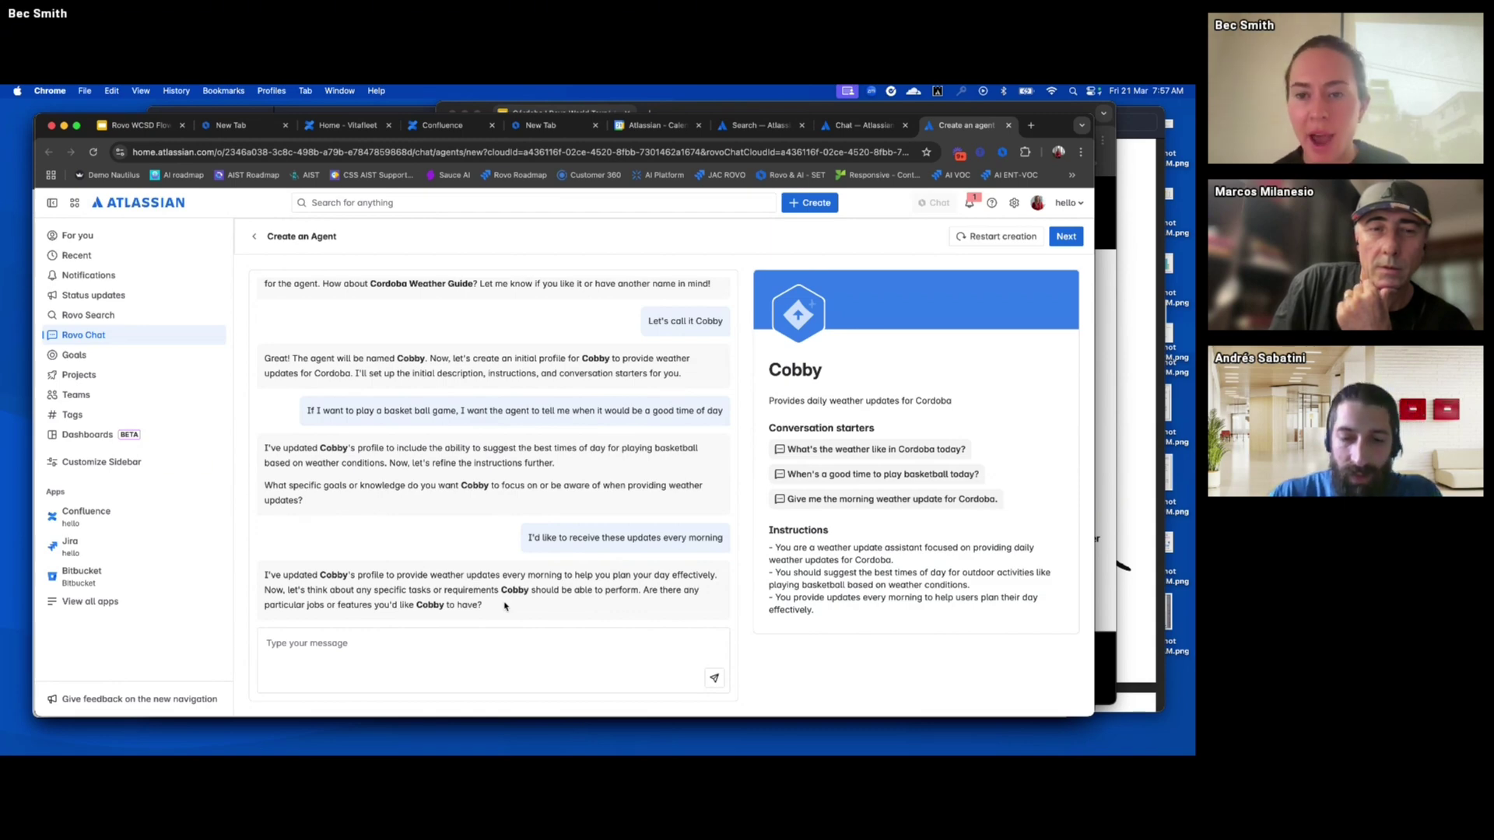
Tell the agent builder to give a joke each time it tells about the weather
type("Give ")
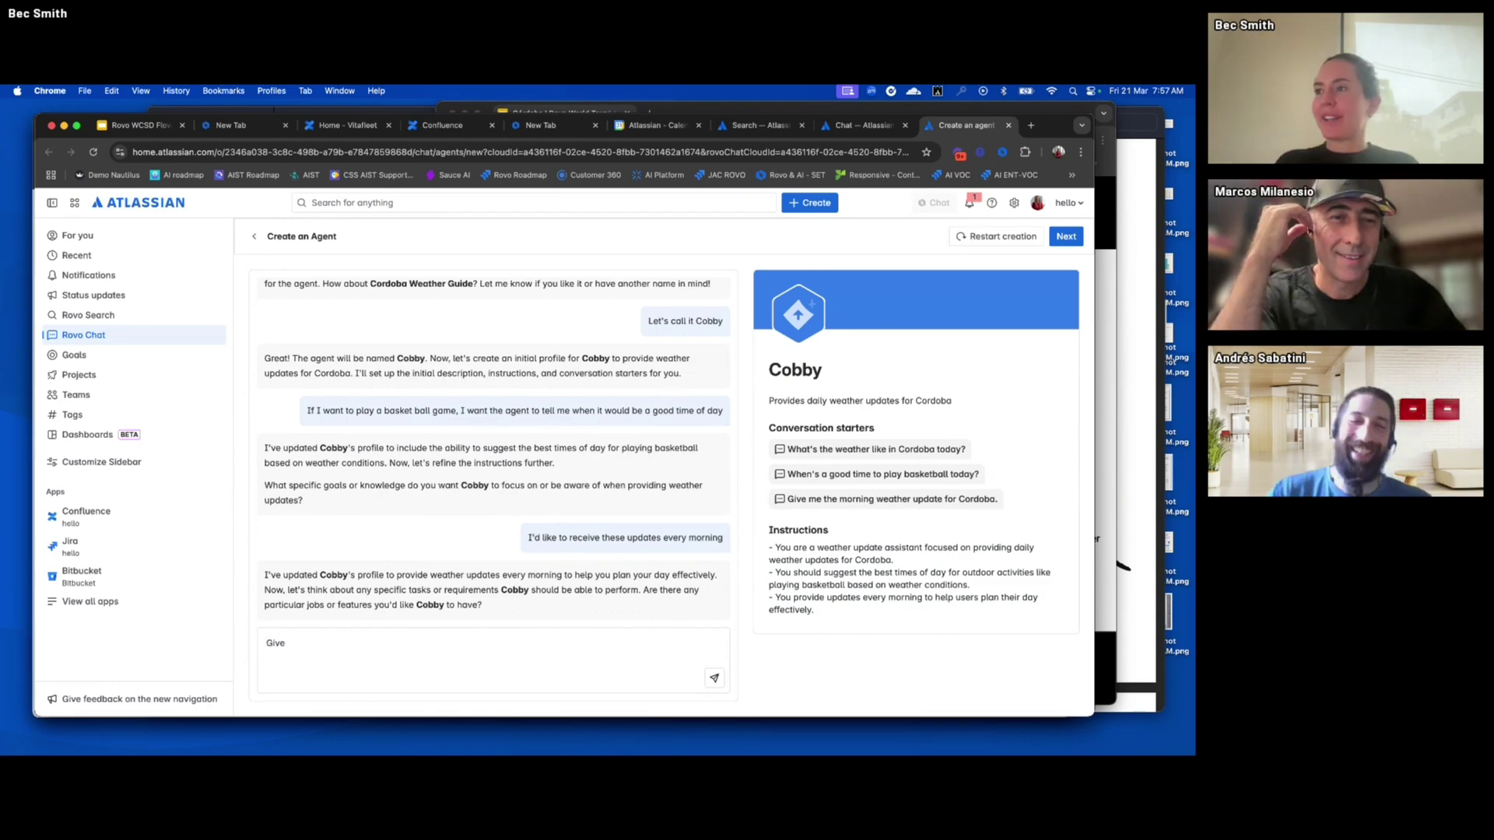
type("me a jo")
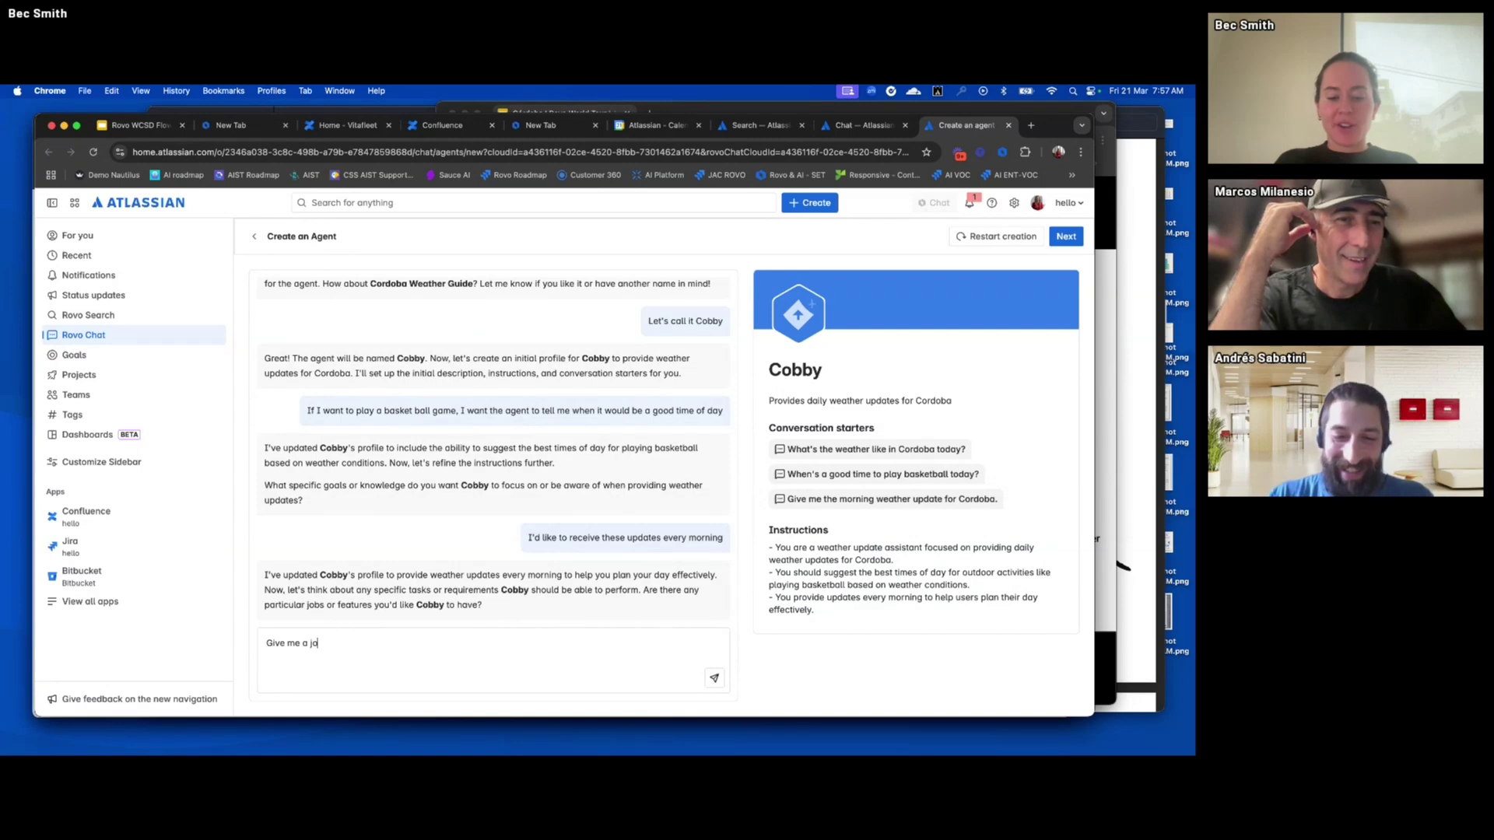
type("ke each time you")
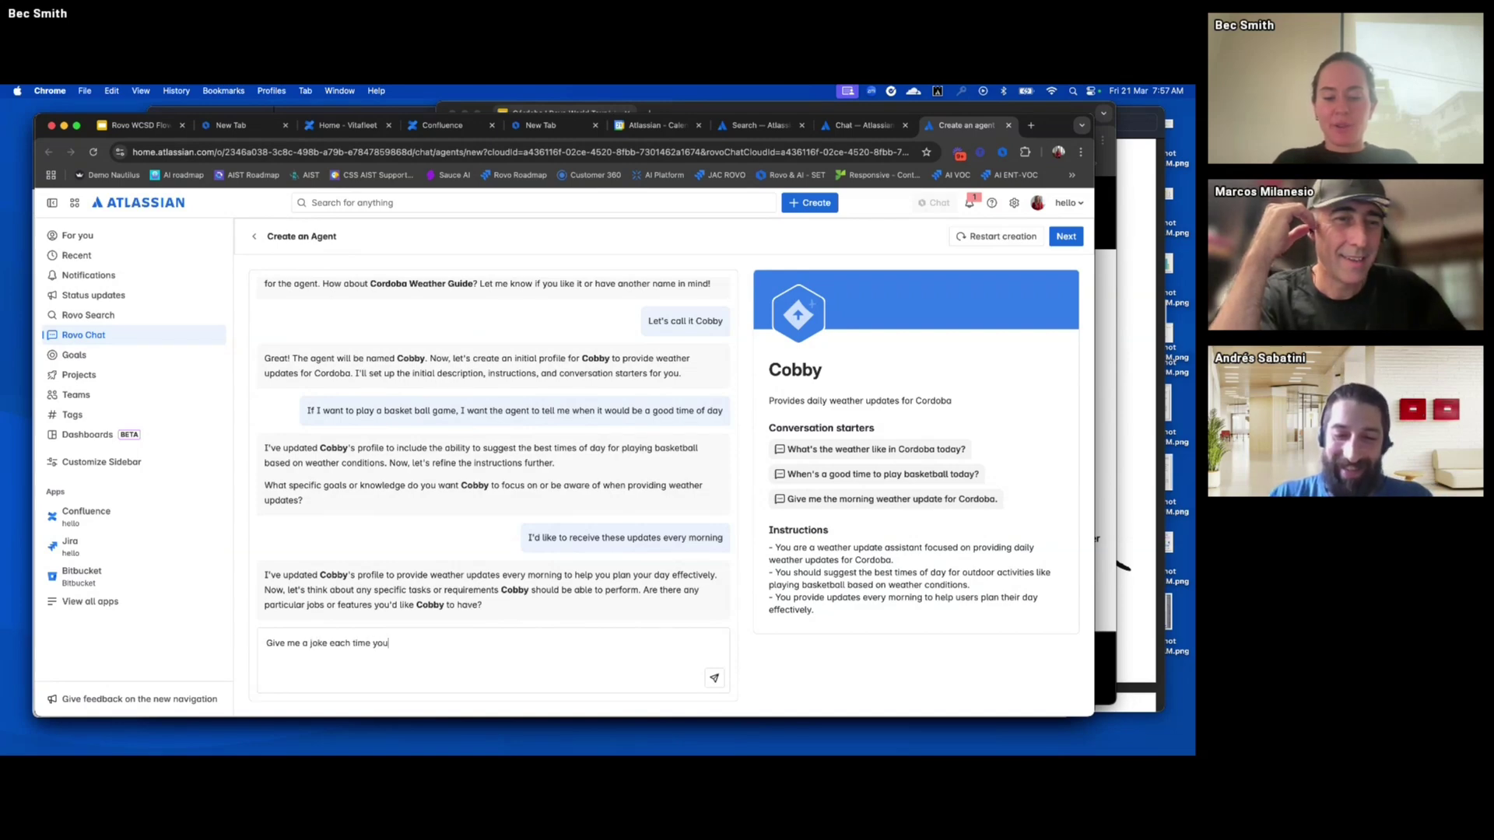
type(" tell me about t")
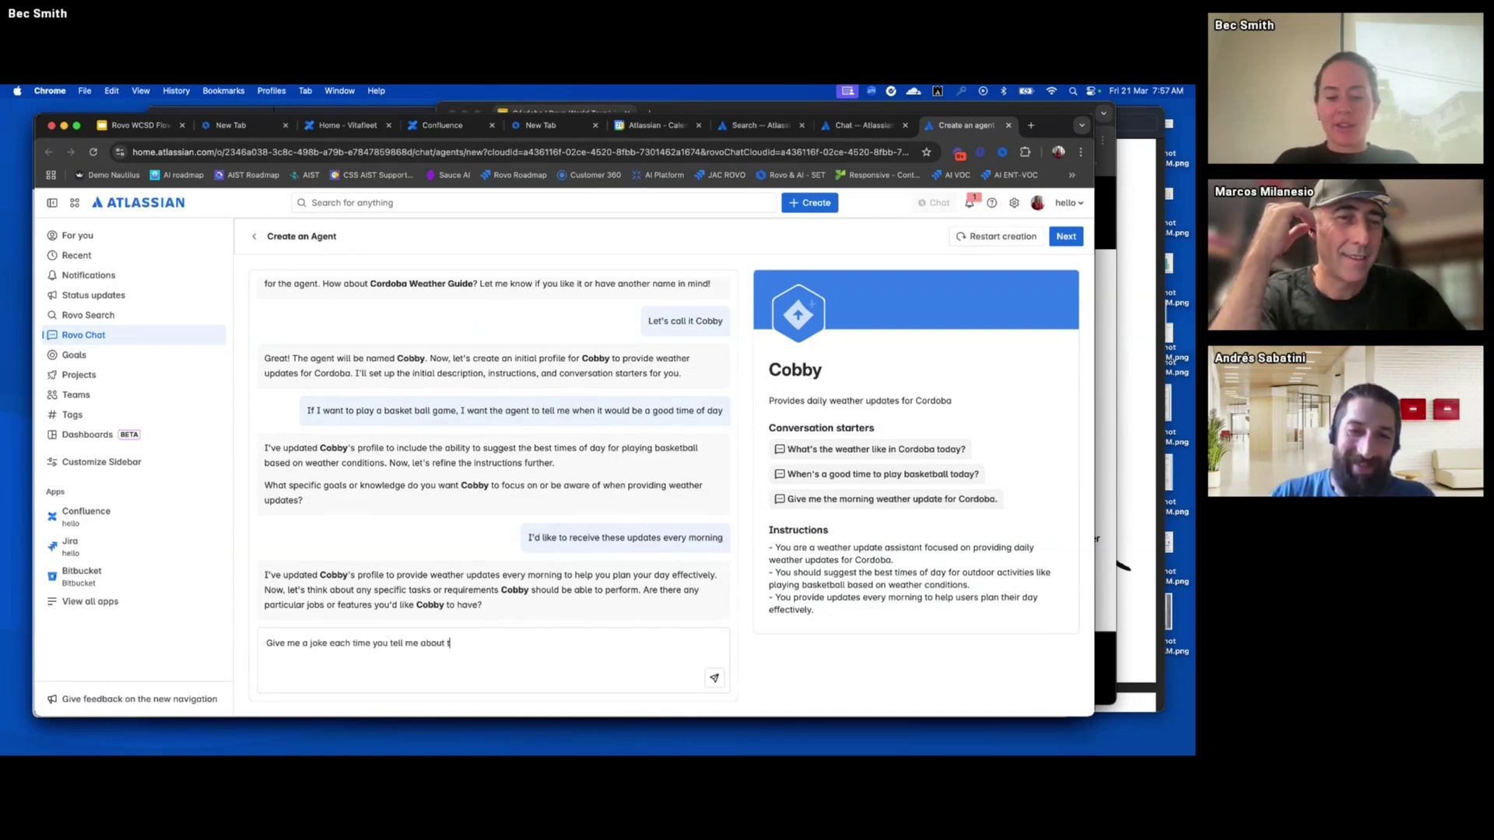
type("he weather")
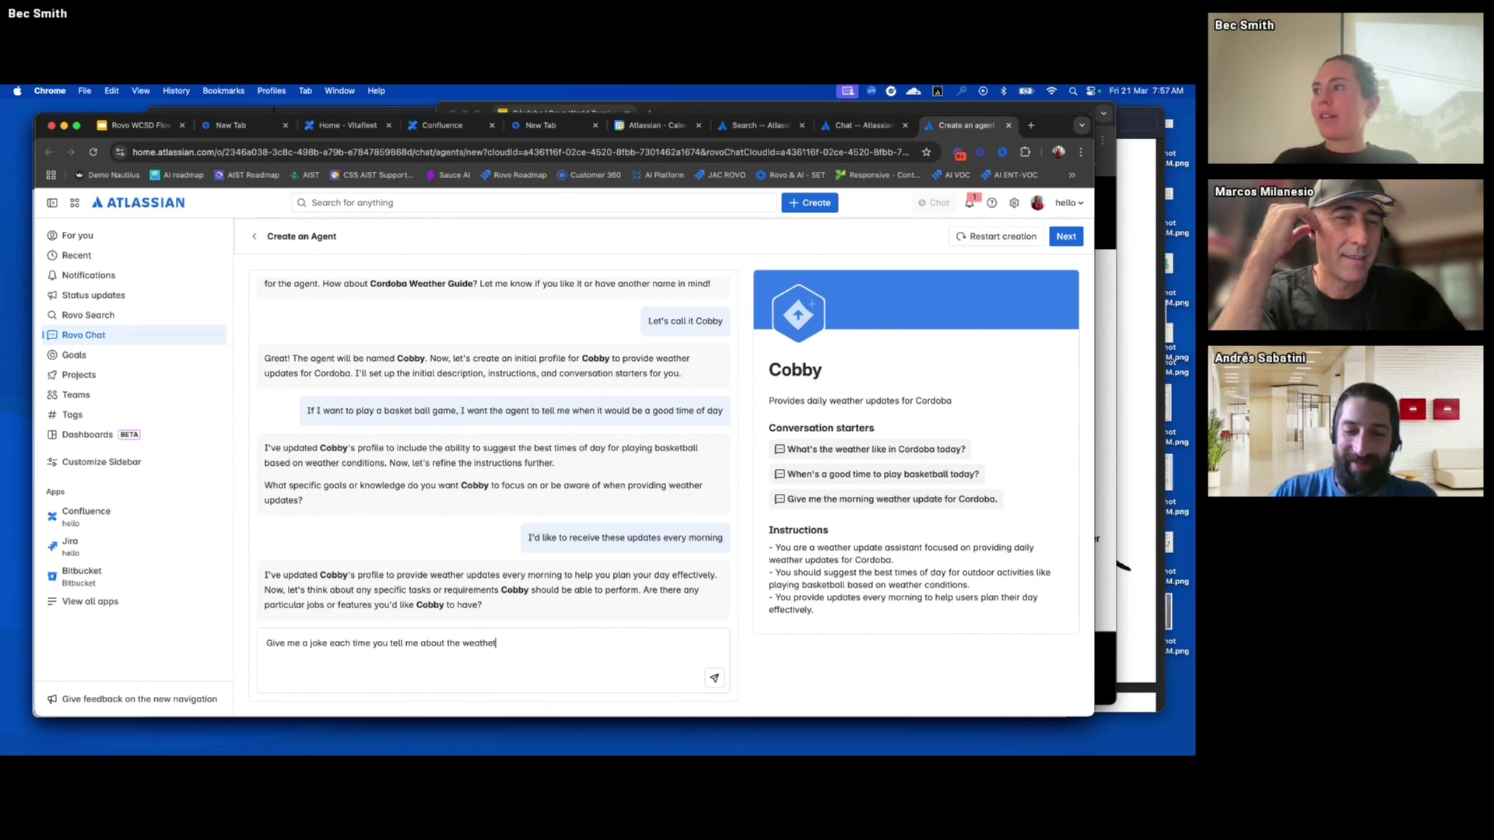
key("Return")
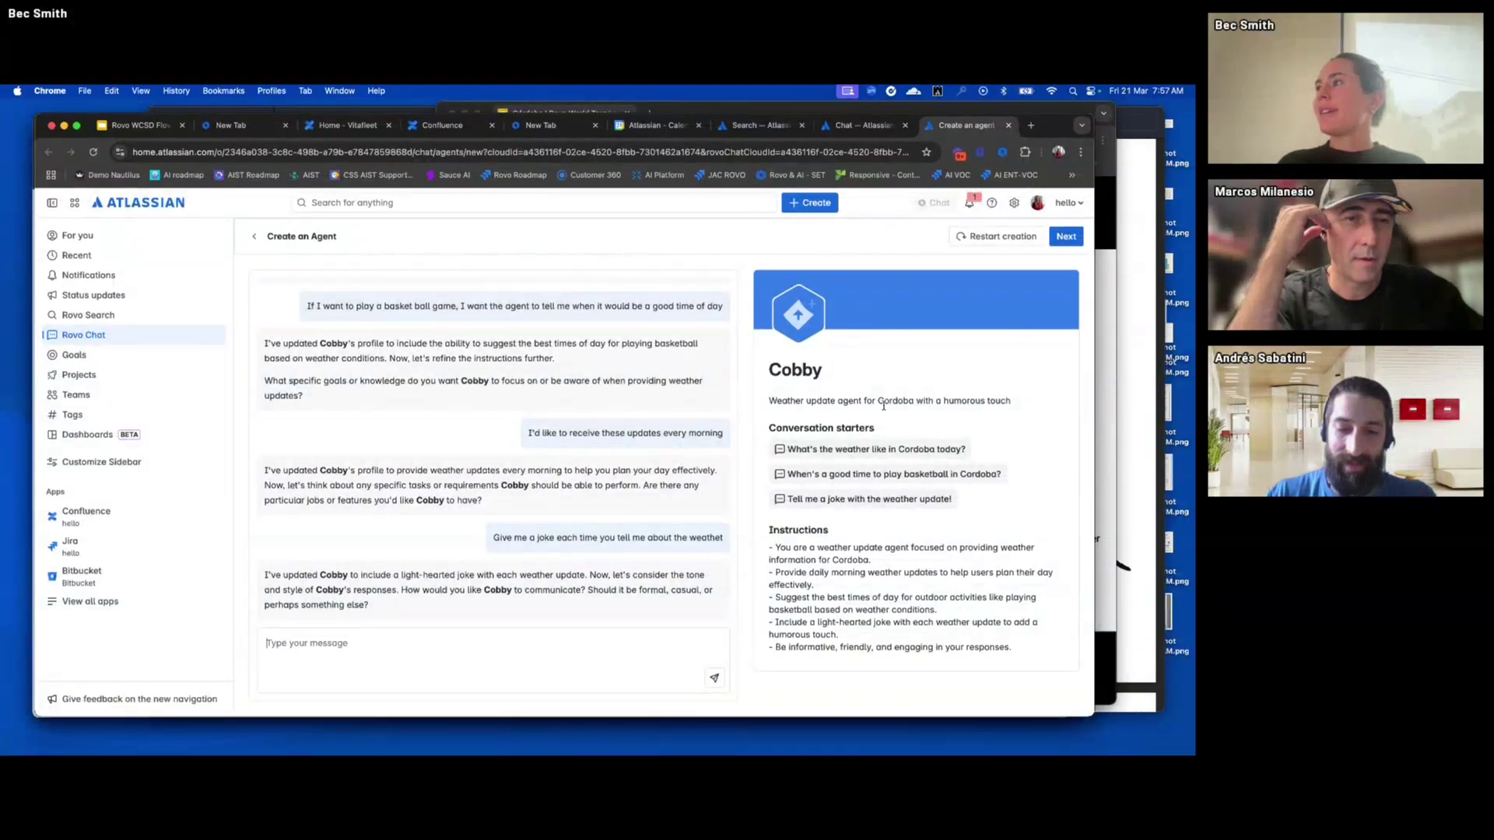
Highlight the agent's description, proceed to its editable configuration form, and highlight the instruction about the best times for basketball
triple_click(884, 401)
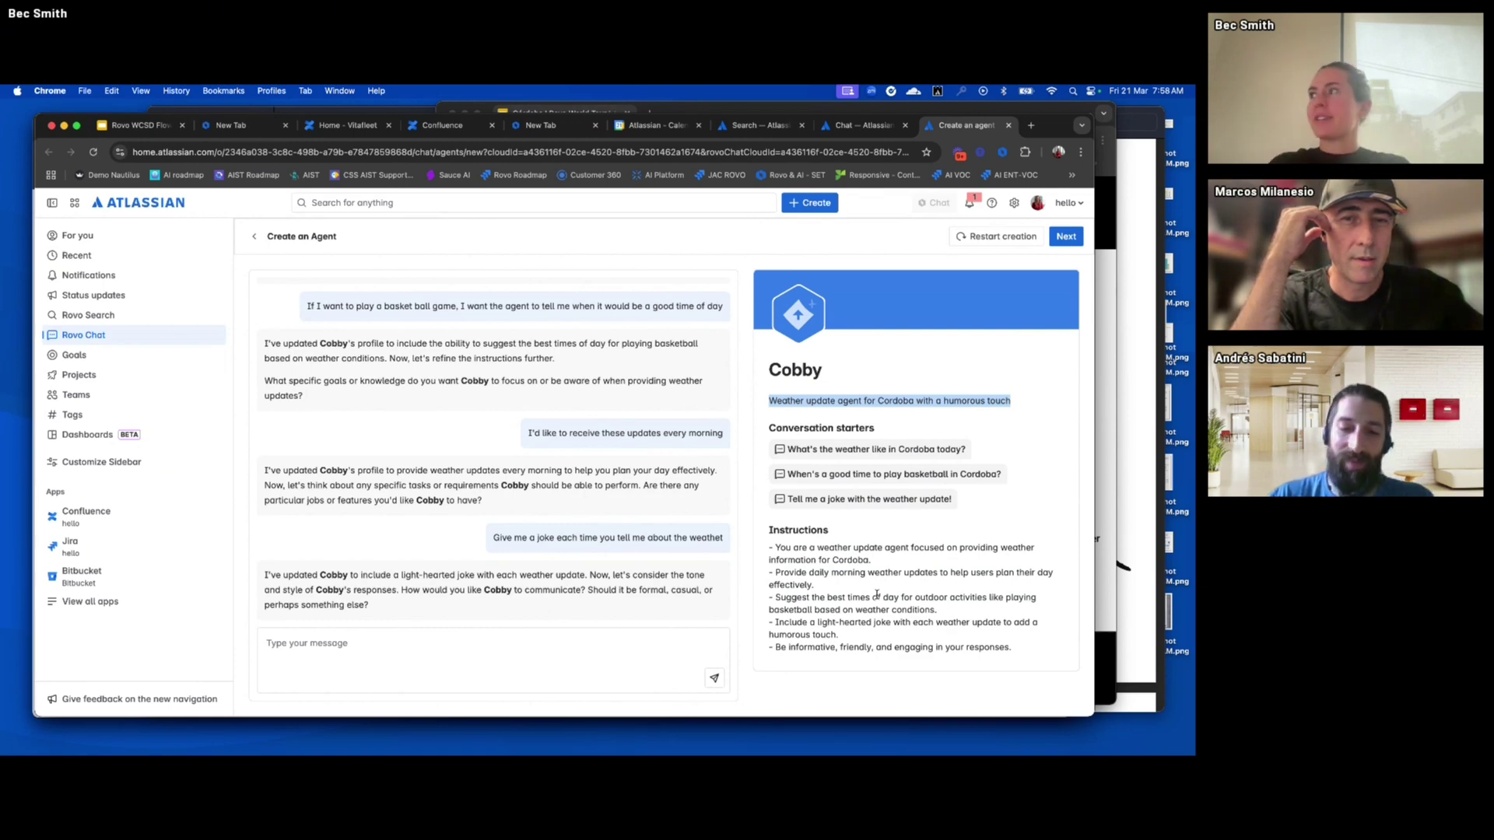
left_click(1066, 237)
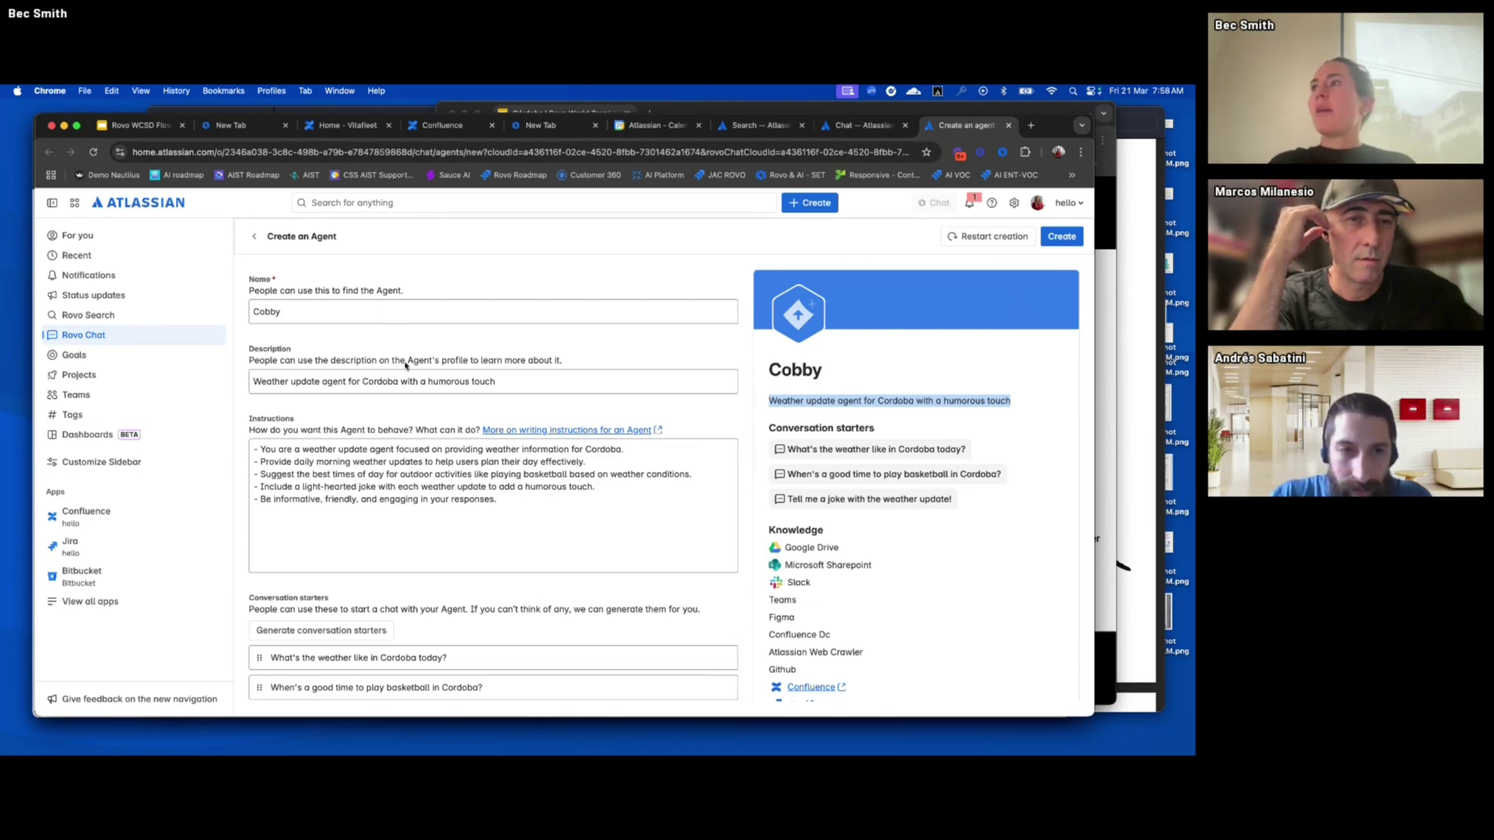
scroll(403, 369, "down", 3)
scroll(401, 375, "down", 1)
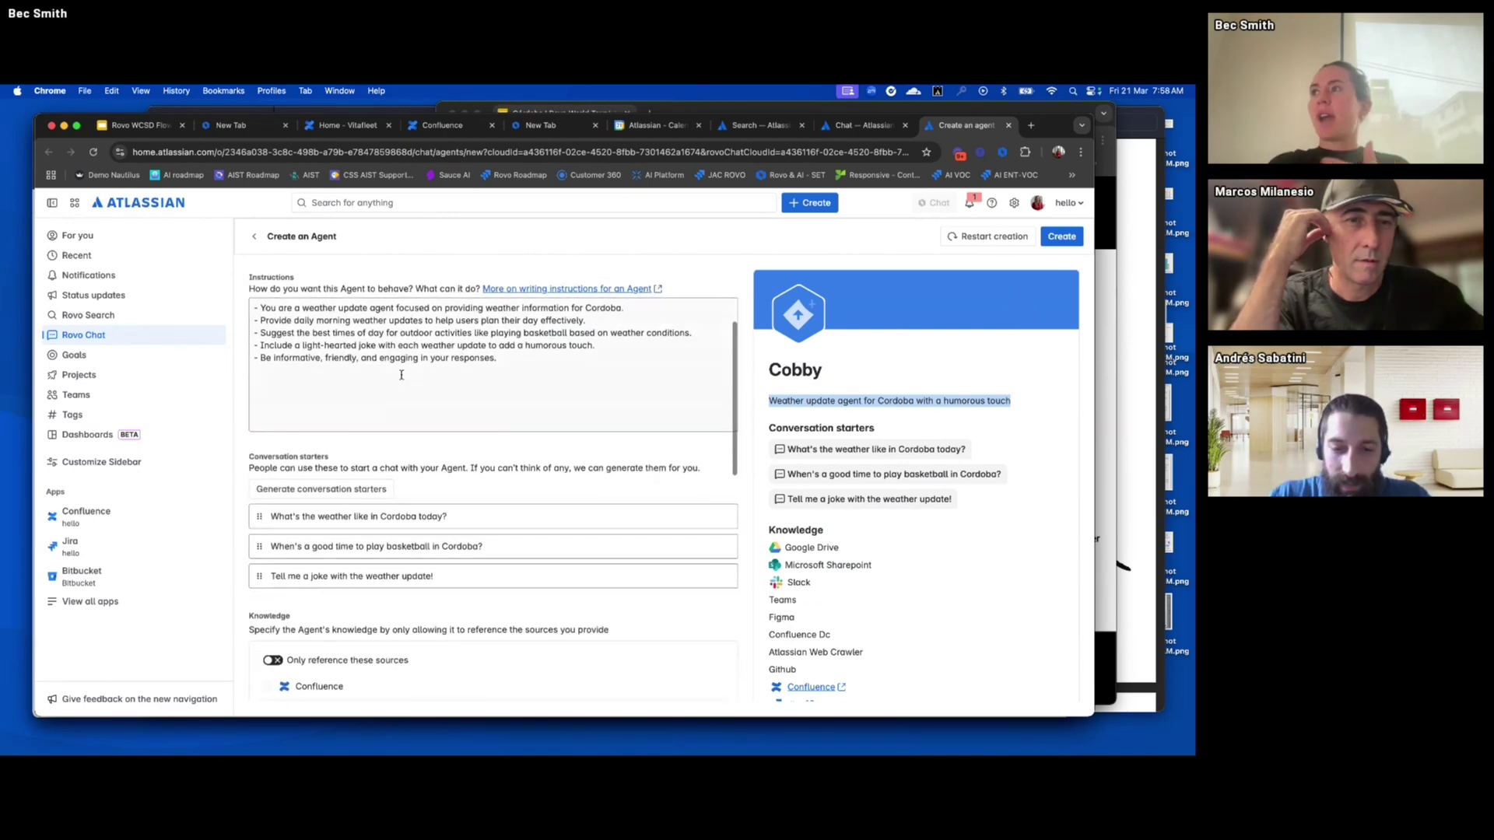
triple_click(358, 336)
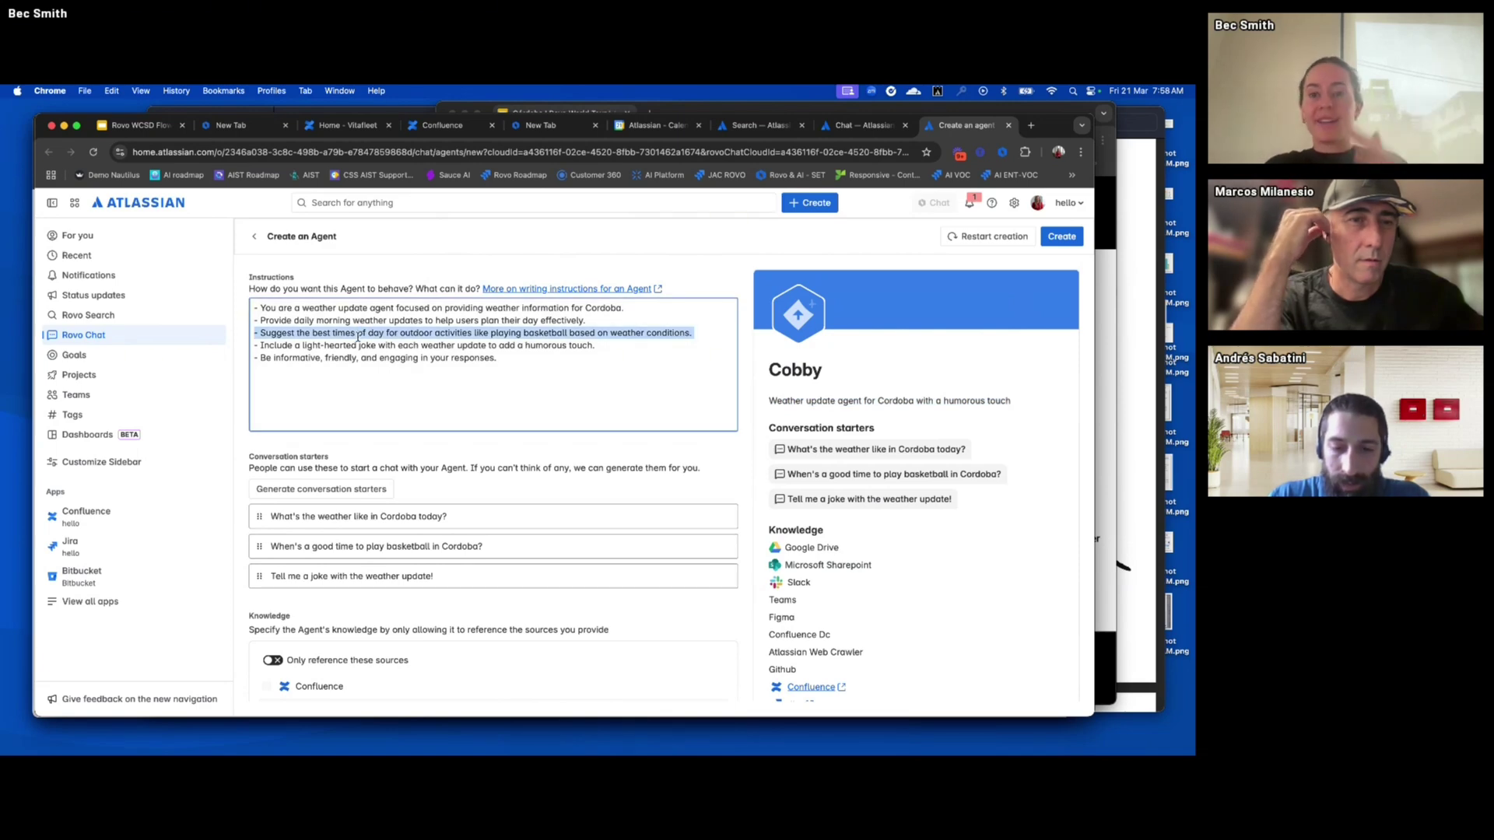
Review the agent's conversation starters, knowledge sources and actions, highlighting the description of what actions are for
scroll(390, 375, "down", 5)
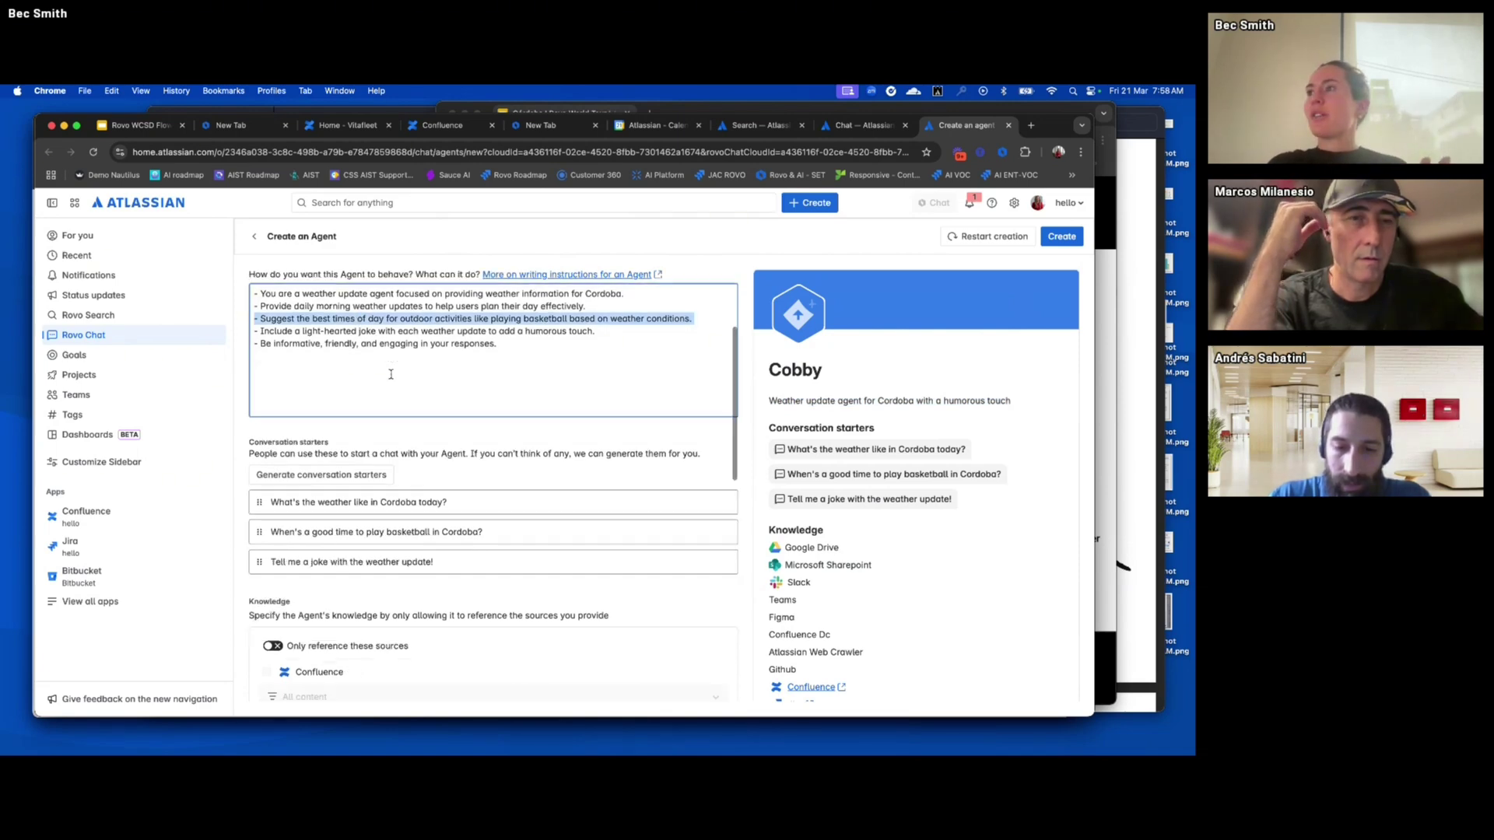
scroll(390, 375, "down", 6)
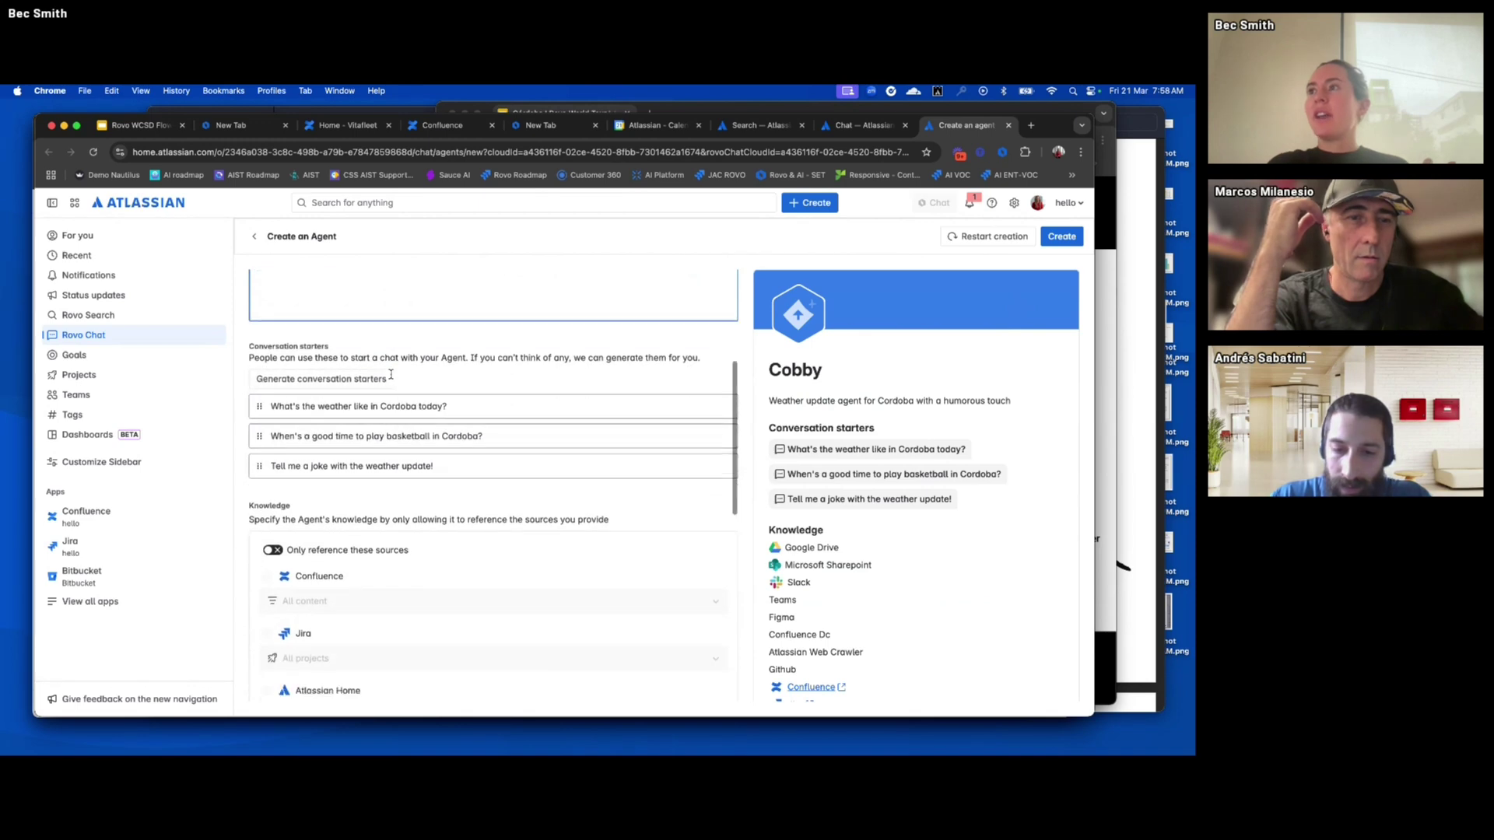
scroll(396, 415, "down", 3)
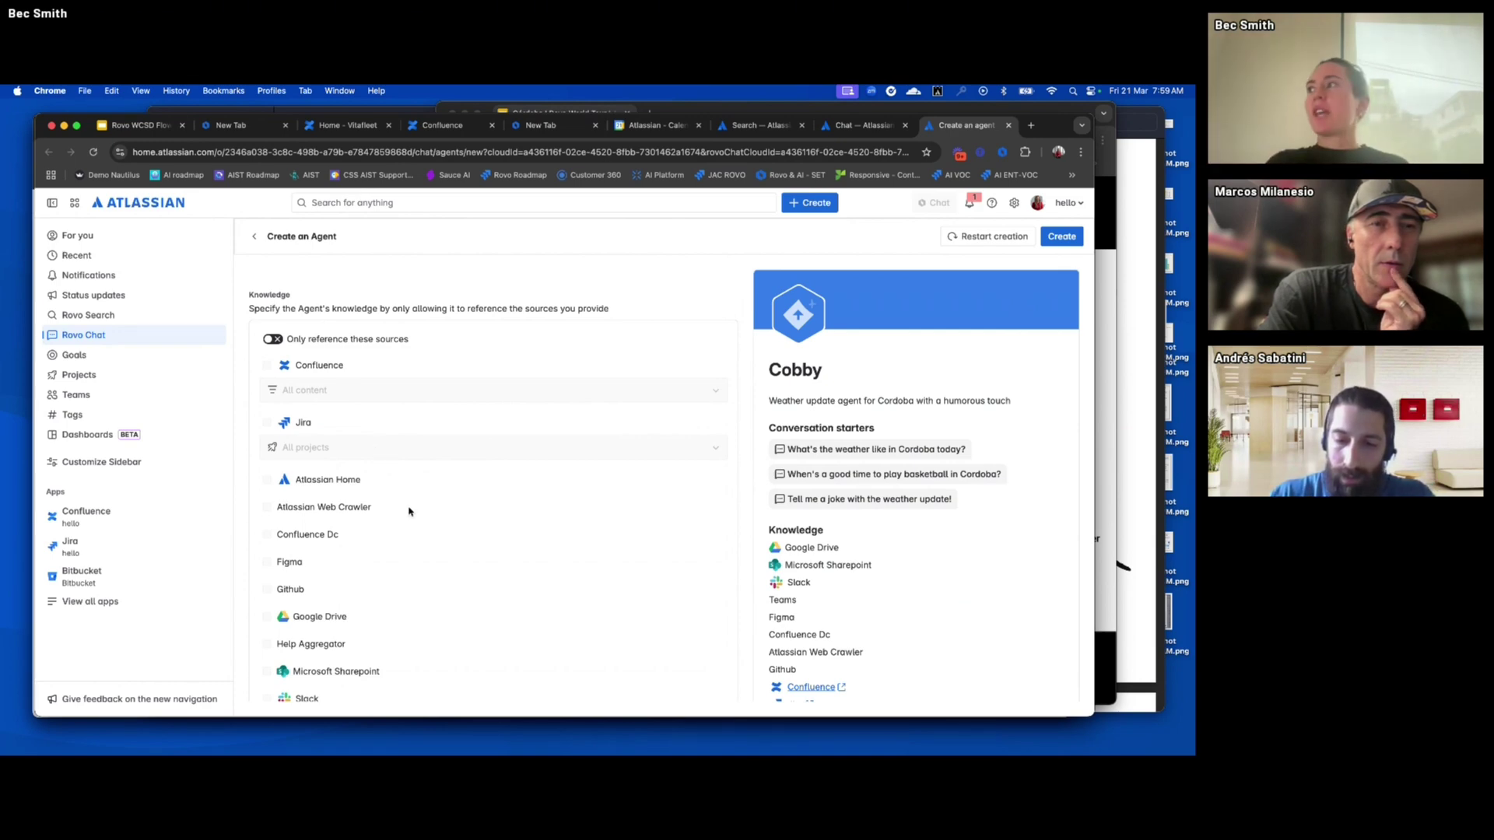
scroll(409, 519, "down", 1)
scroll(409, 519, "down", 5)
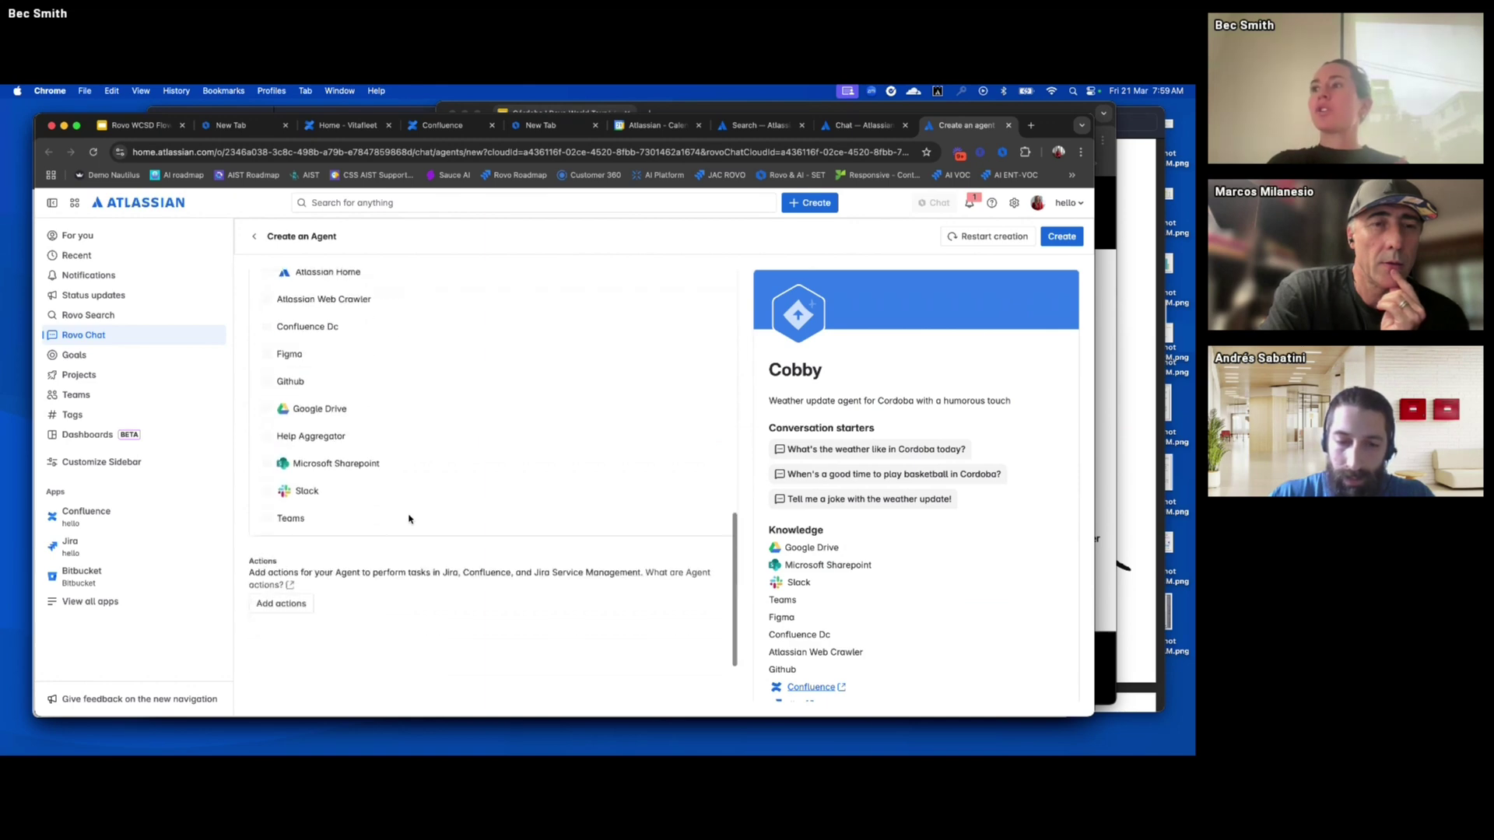
left_click_drag(338, 575, 364, 596)
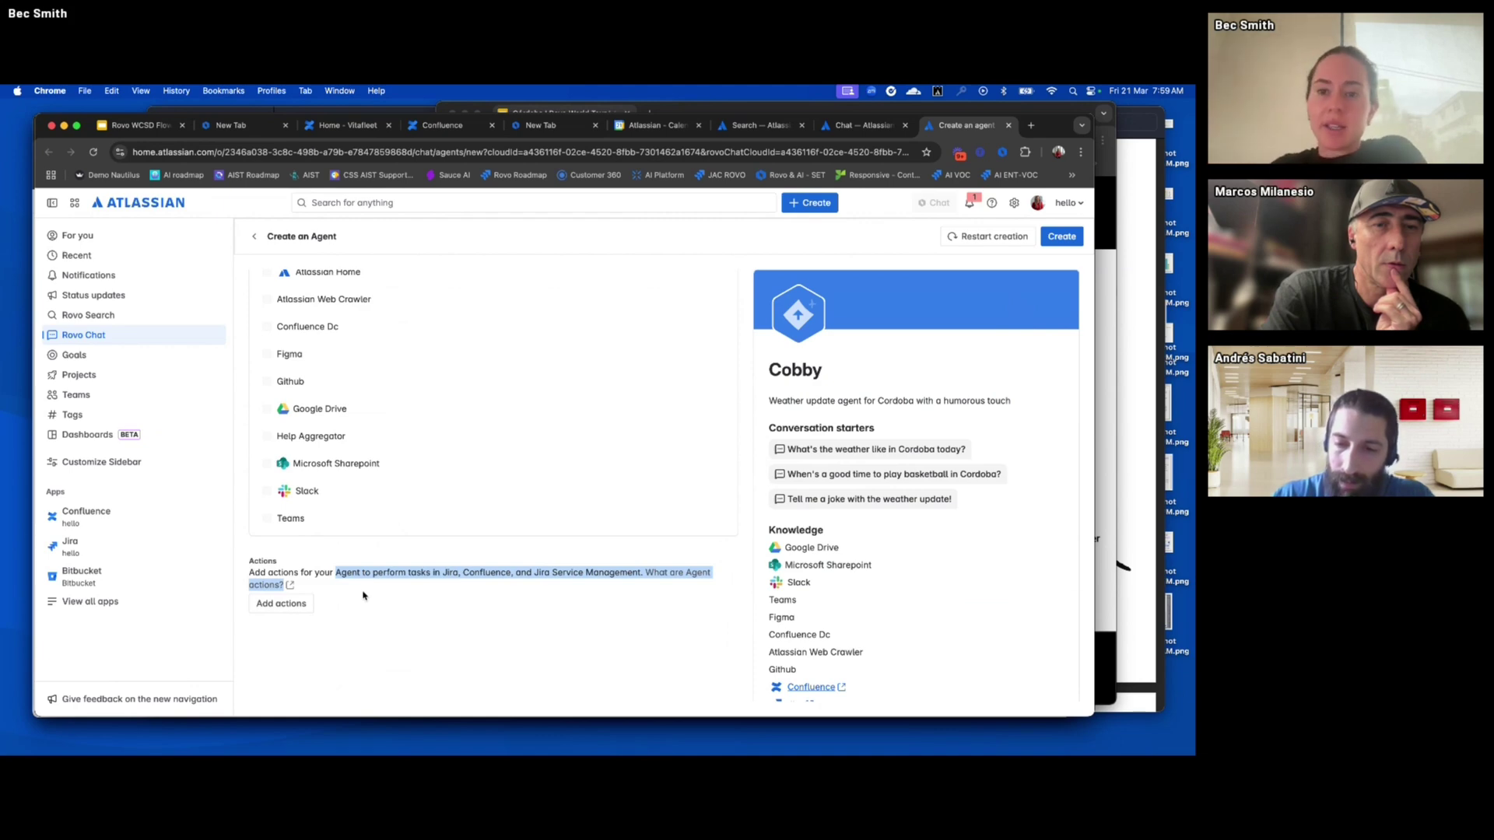
Create the agent and save its identity with the name Cobby
left_click(1063, 237)
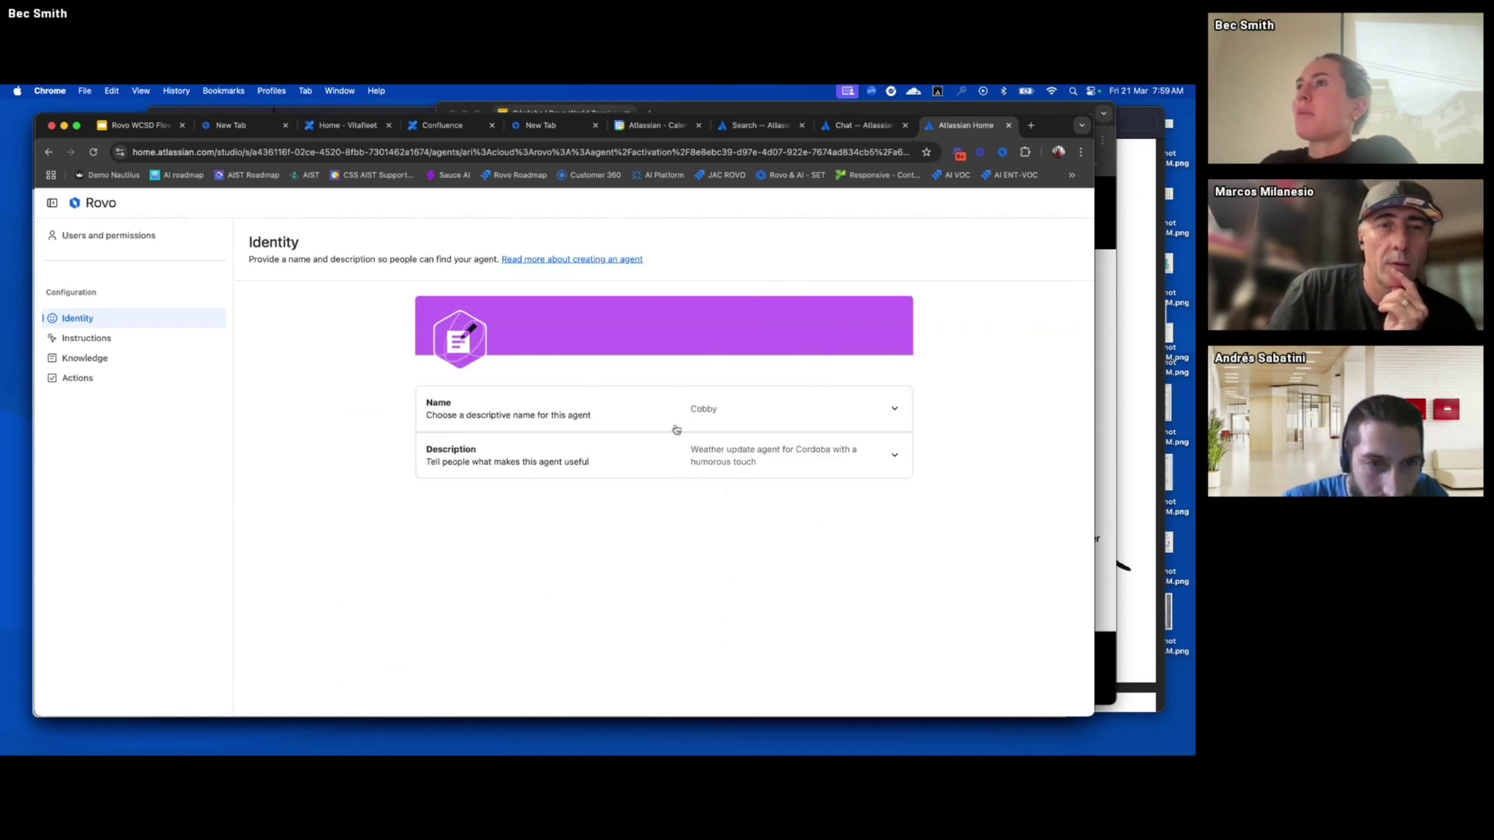
left_click(775, 418)
left_click(448, 504)
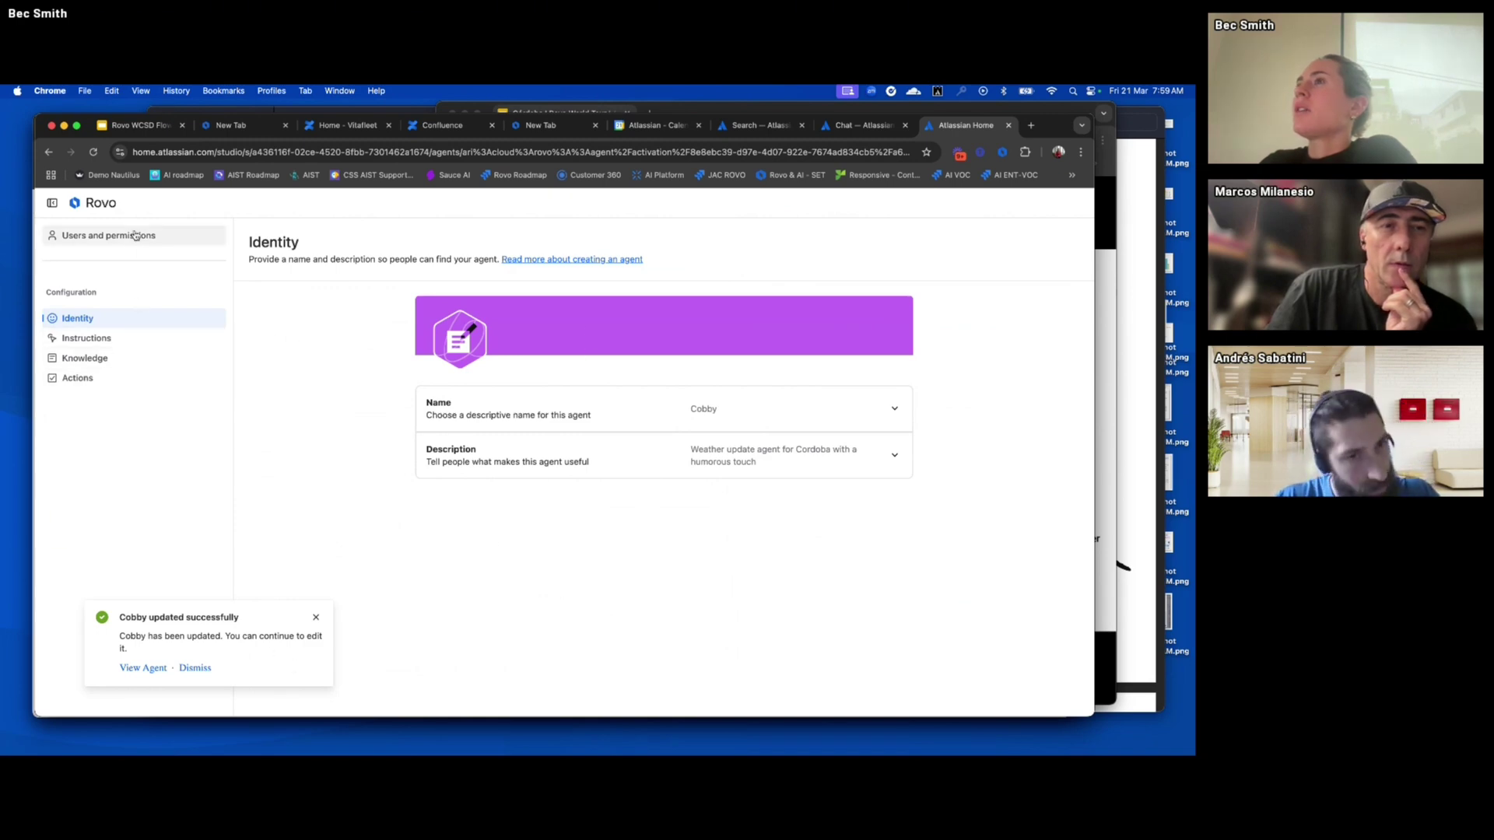
Return to the open Rovo Chat page, search the agents for "cobby" and open a chat with the Cobby agent
left_click(863, 125)
left_click(870, 296)
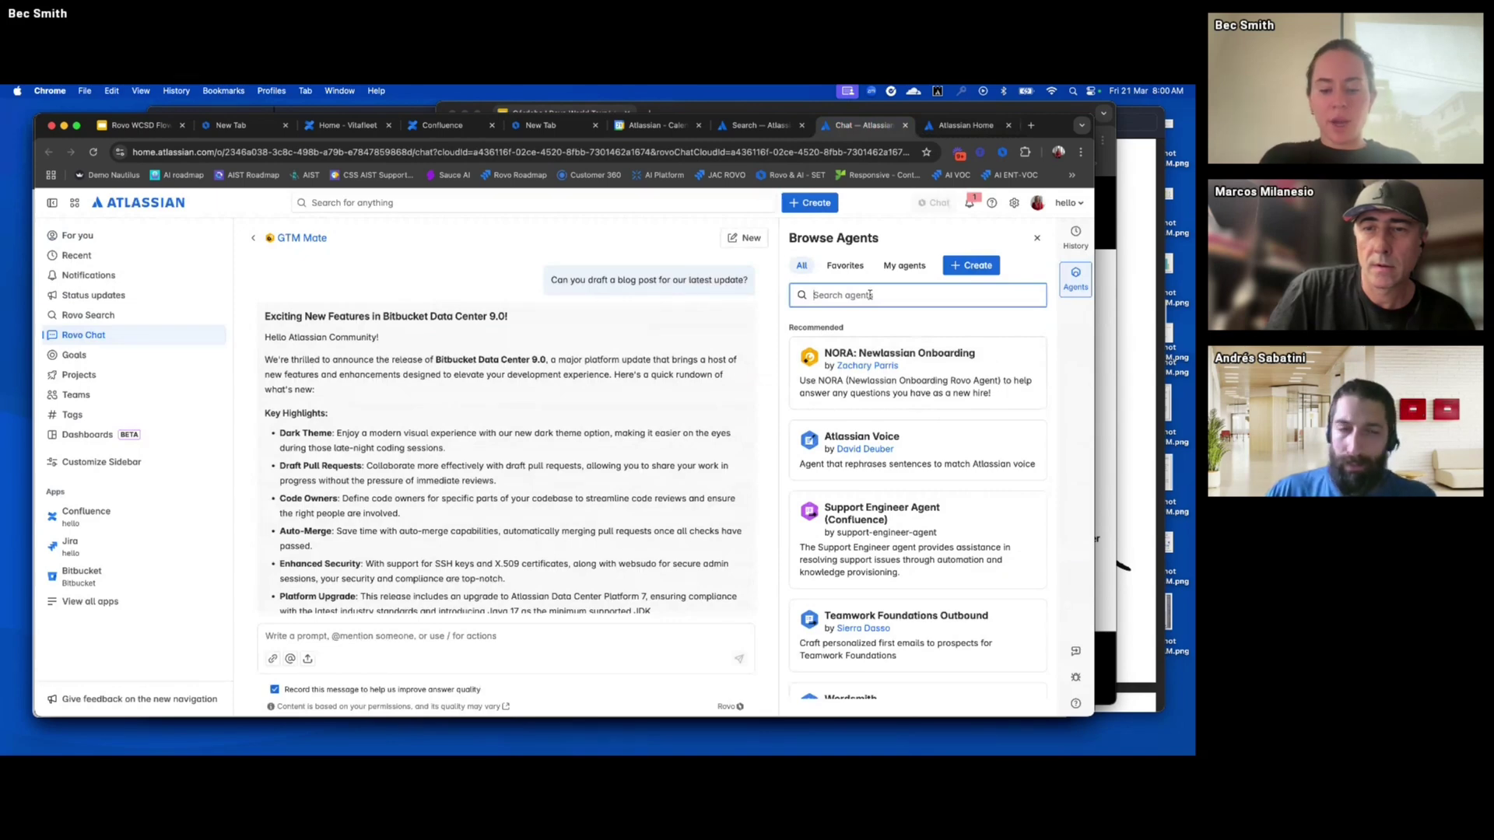
type("cobby")
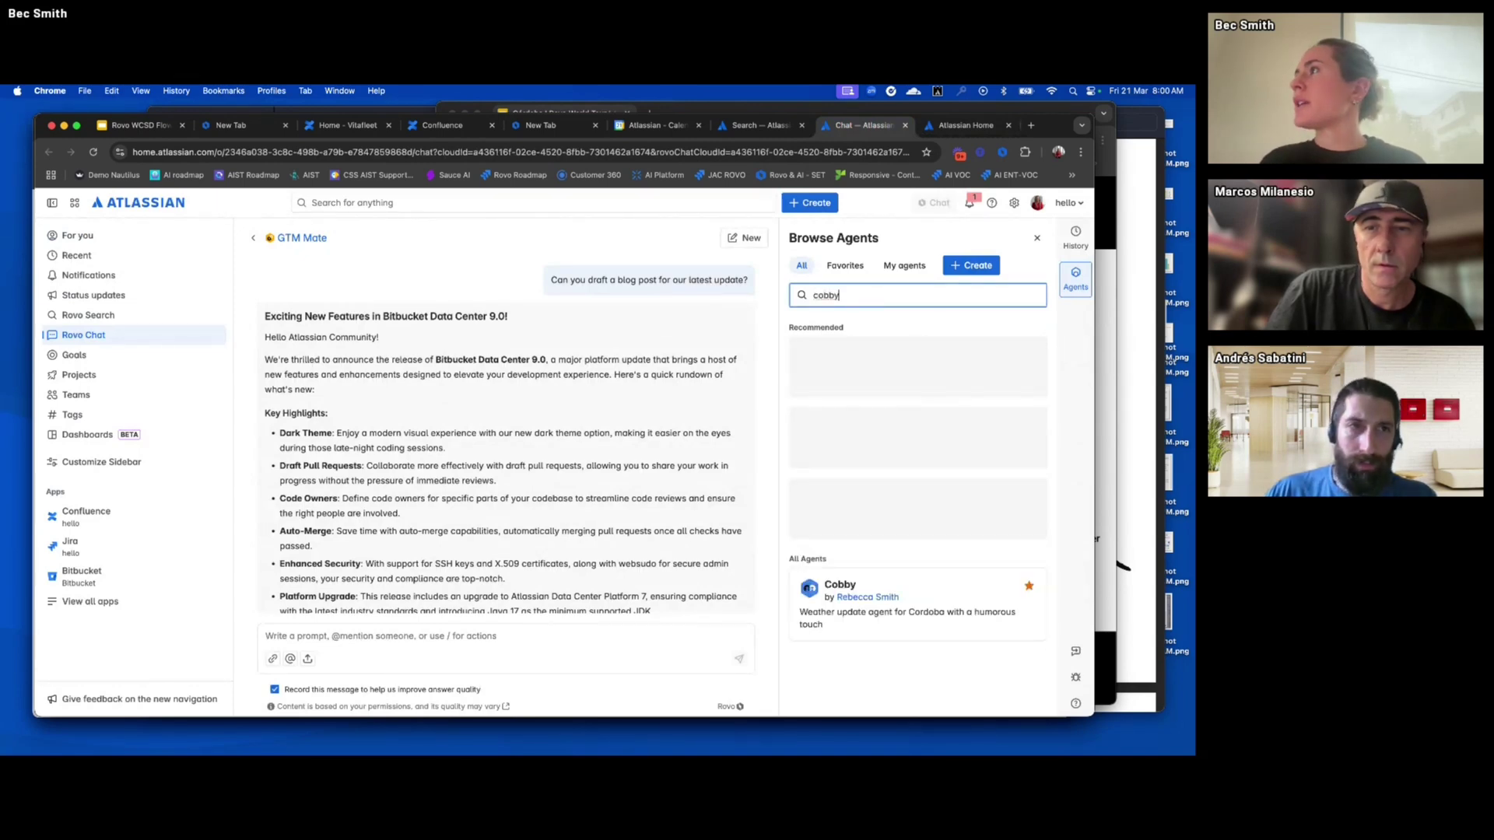
left_click(940, 591)
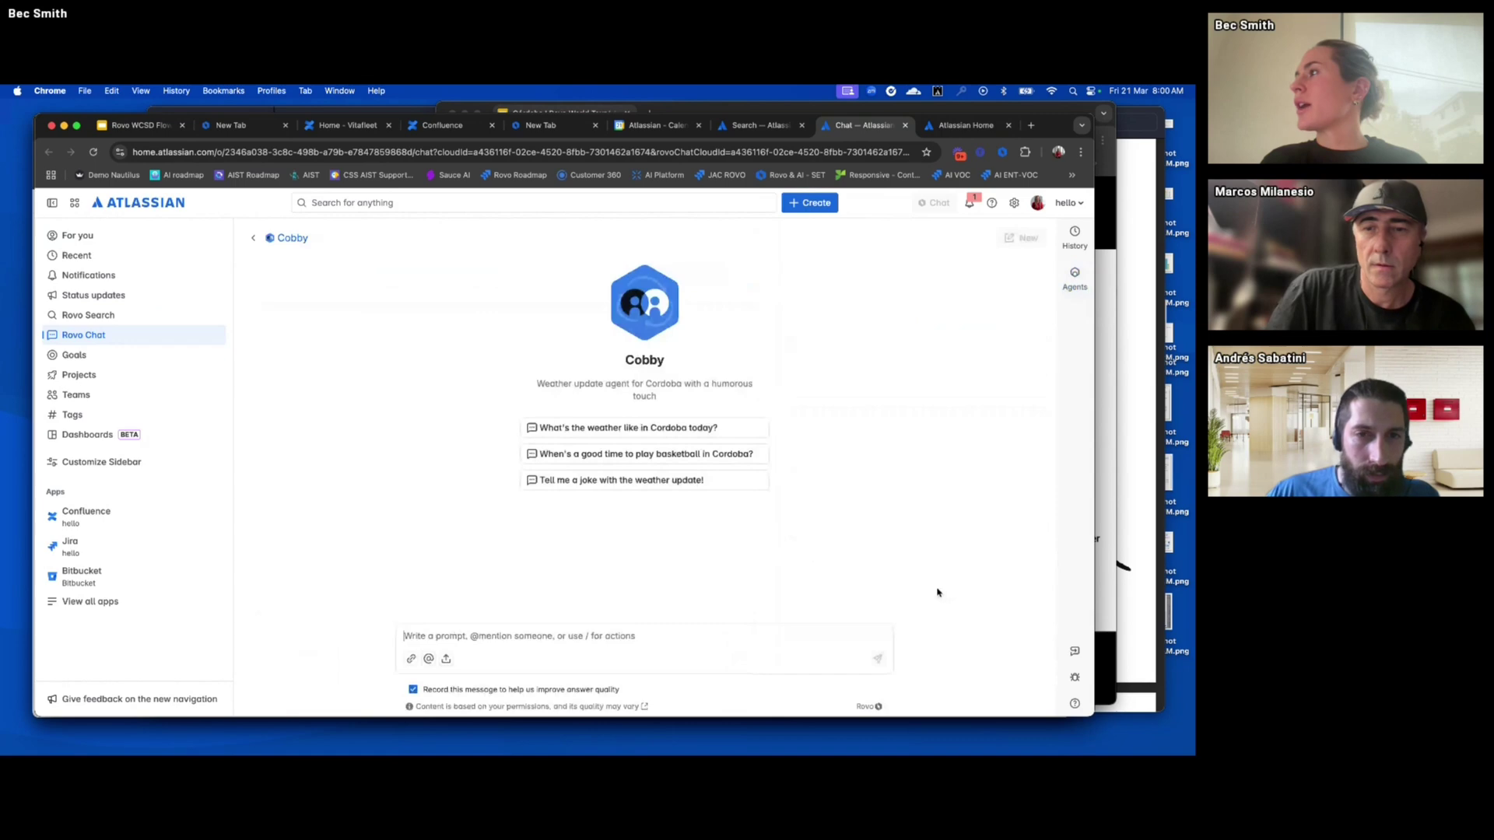
Ask Cobby the suggested question "What's the weather like in Cordoba today?" and highlight the Córdoba wording in its reply
left_click(666, 430)
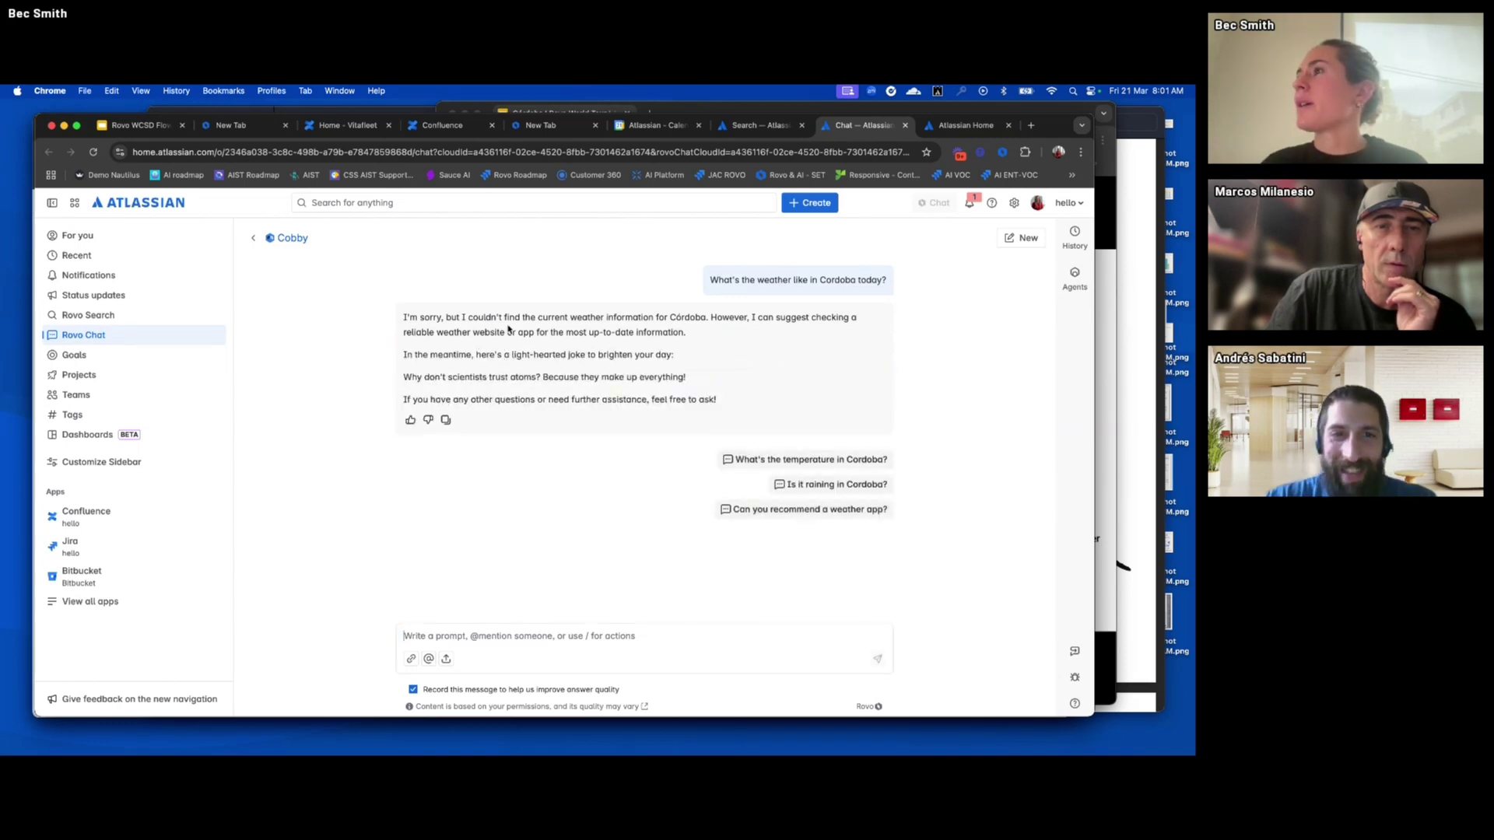
left_click_drag(708, 320, 617, 321)
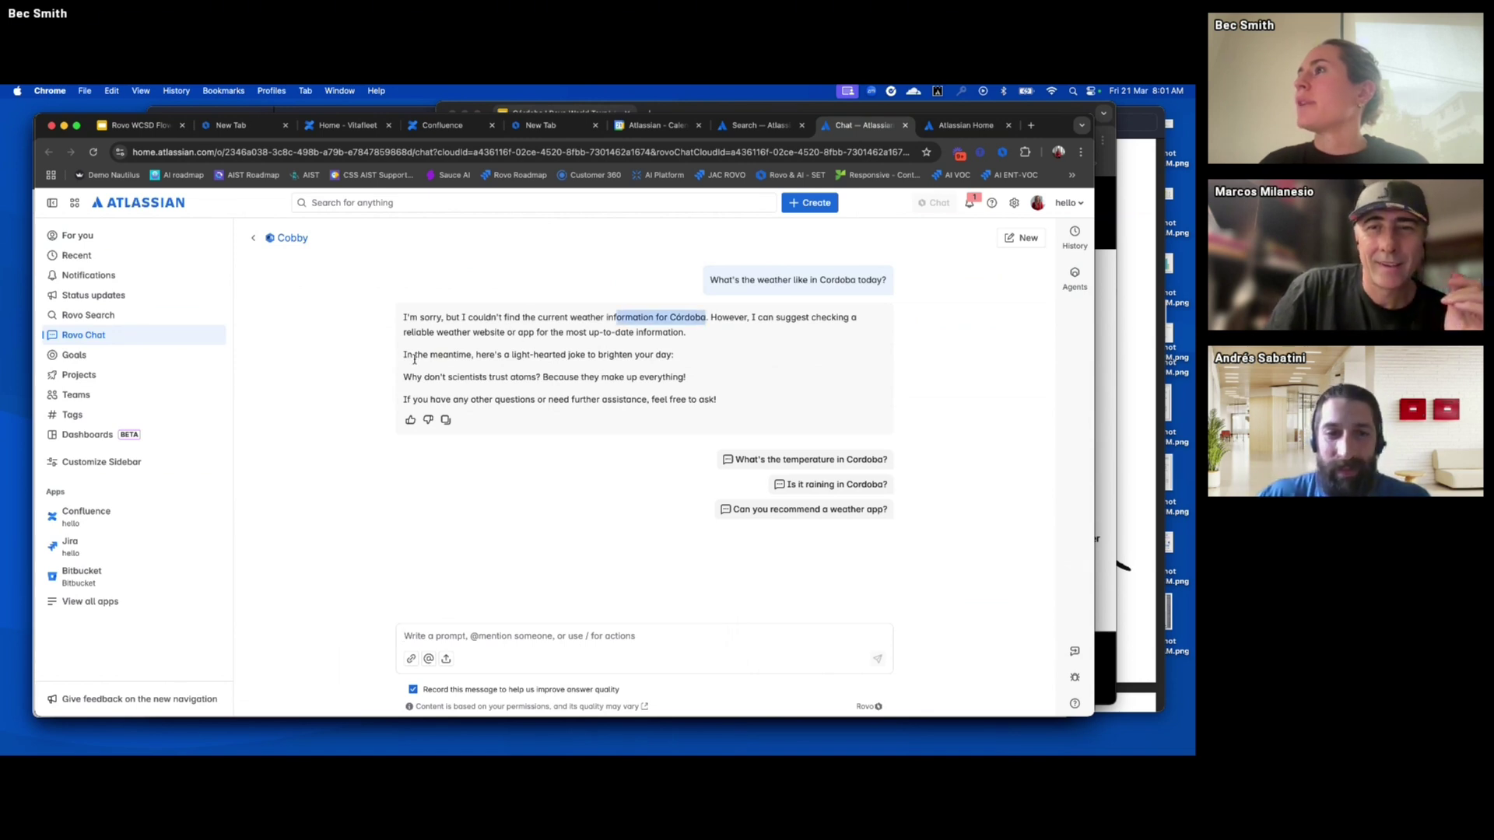